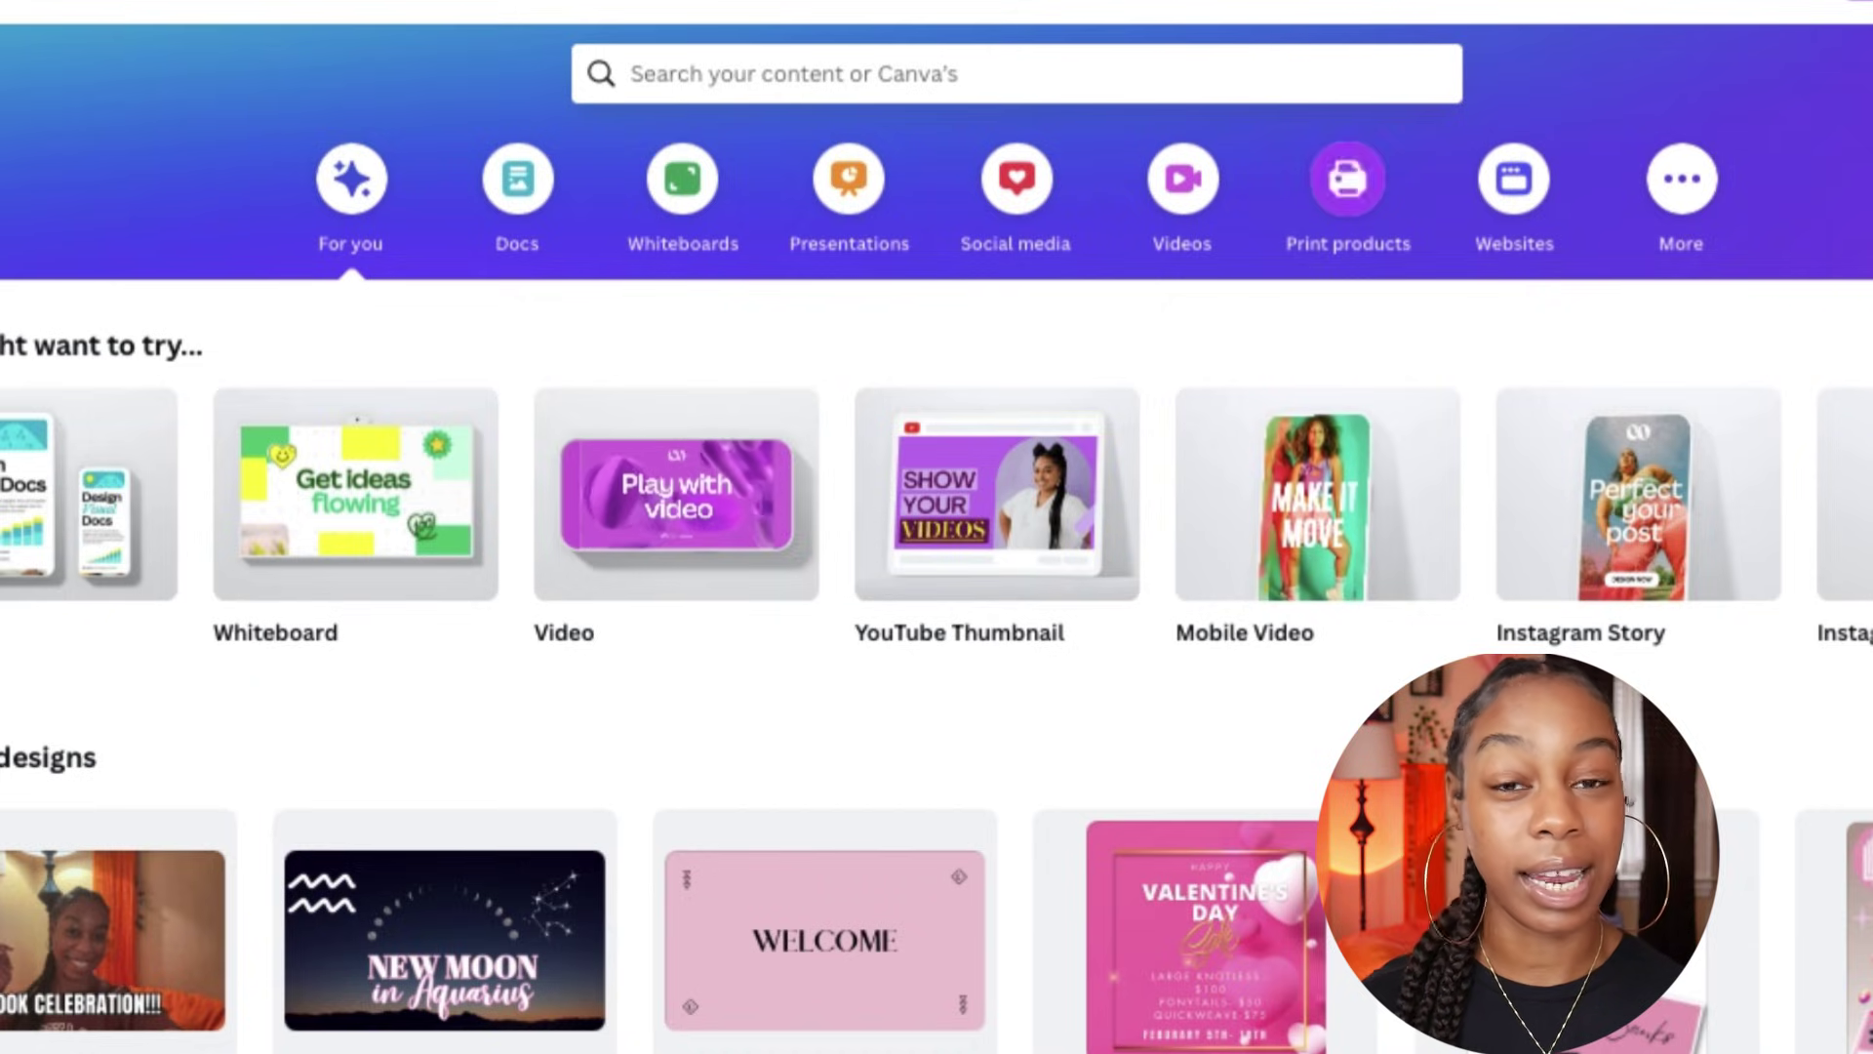
- Search Canva's templates for 'candle logo'
left_click(881, 62)
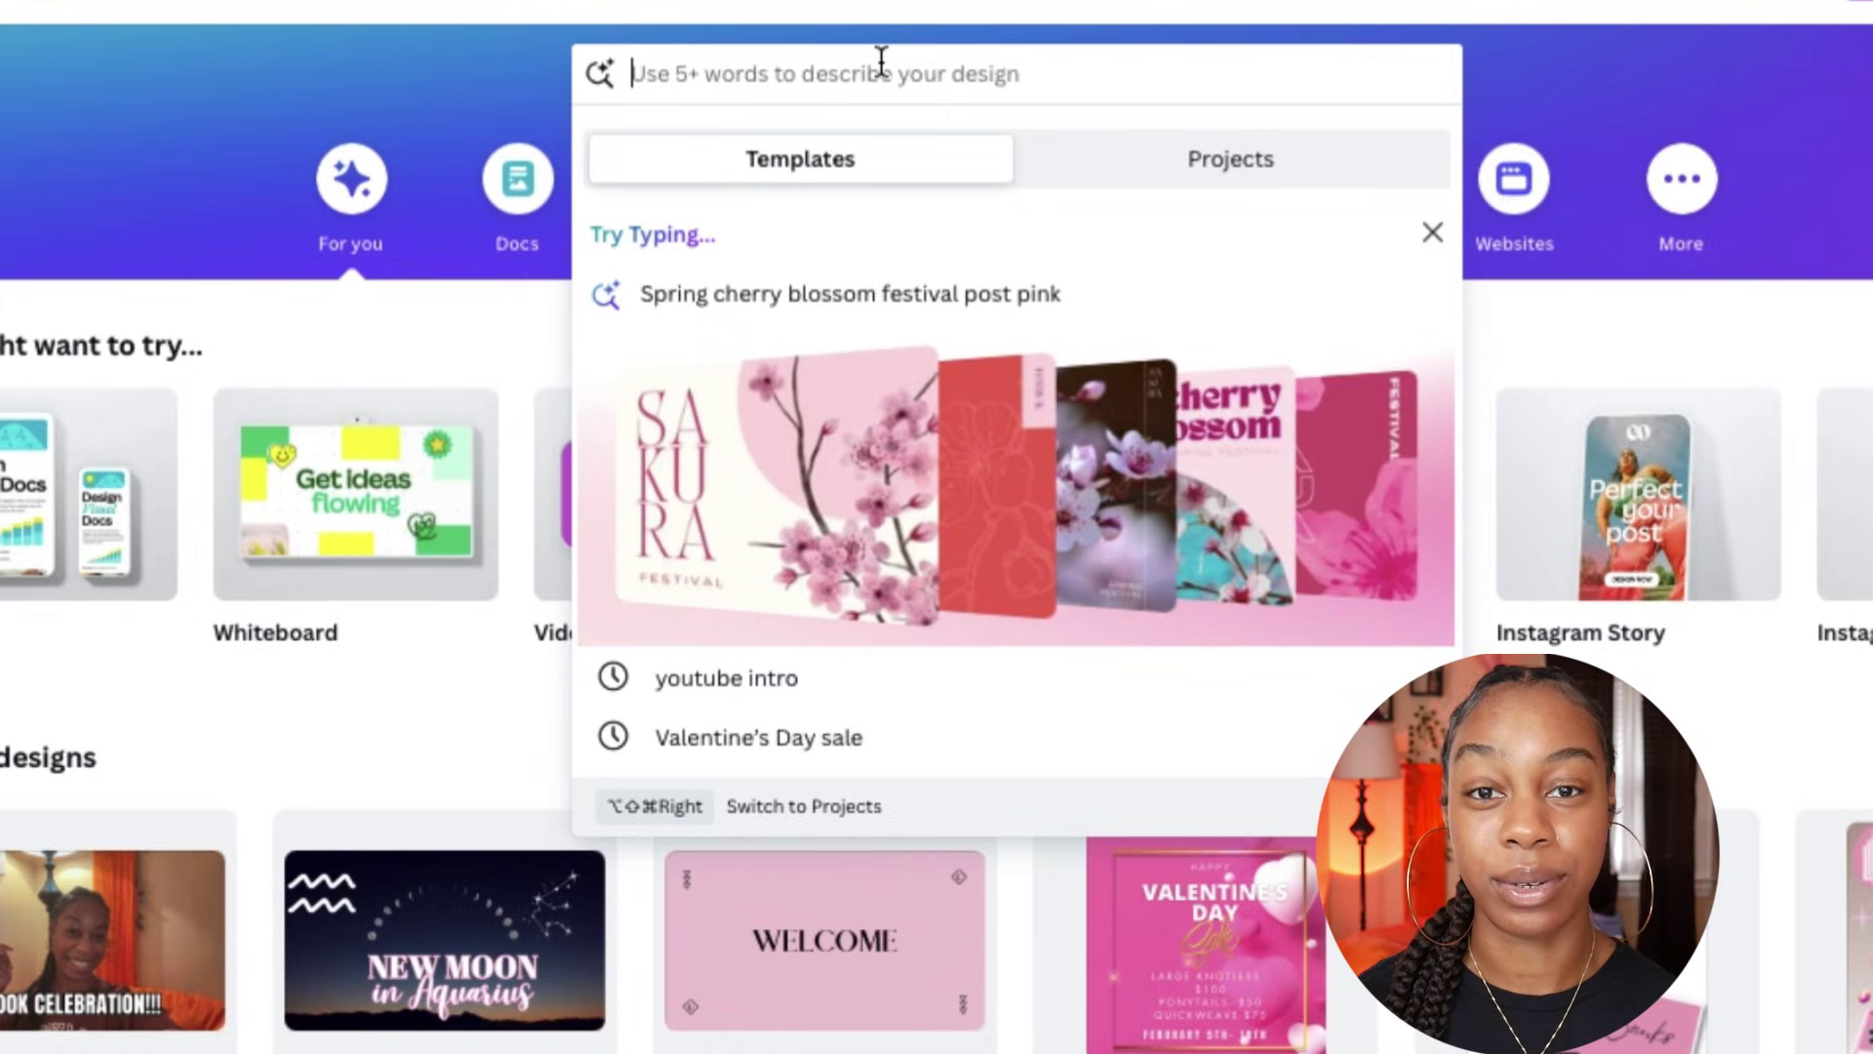
type("canl")
key("BackSpace")
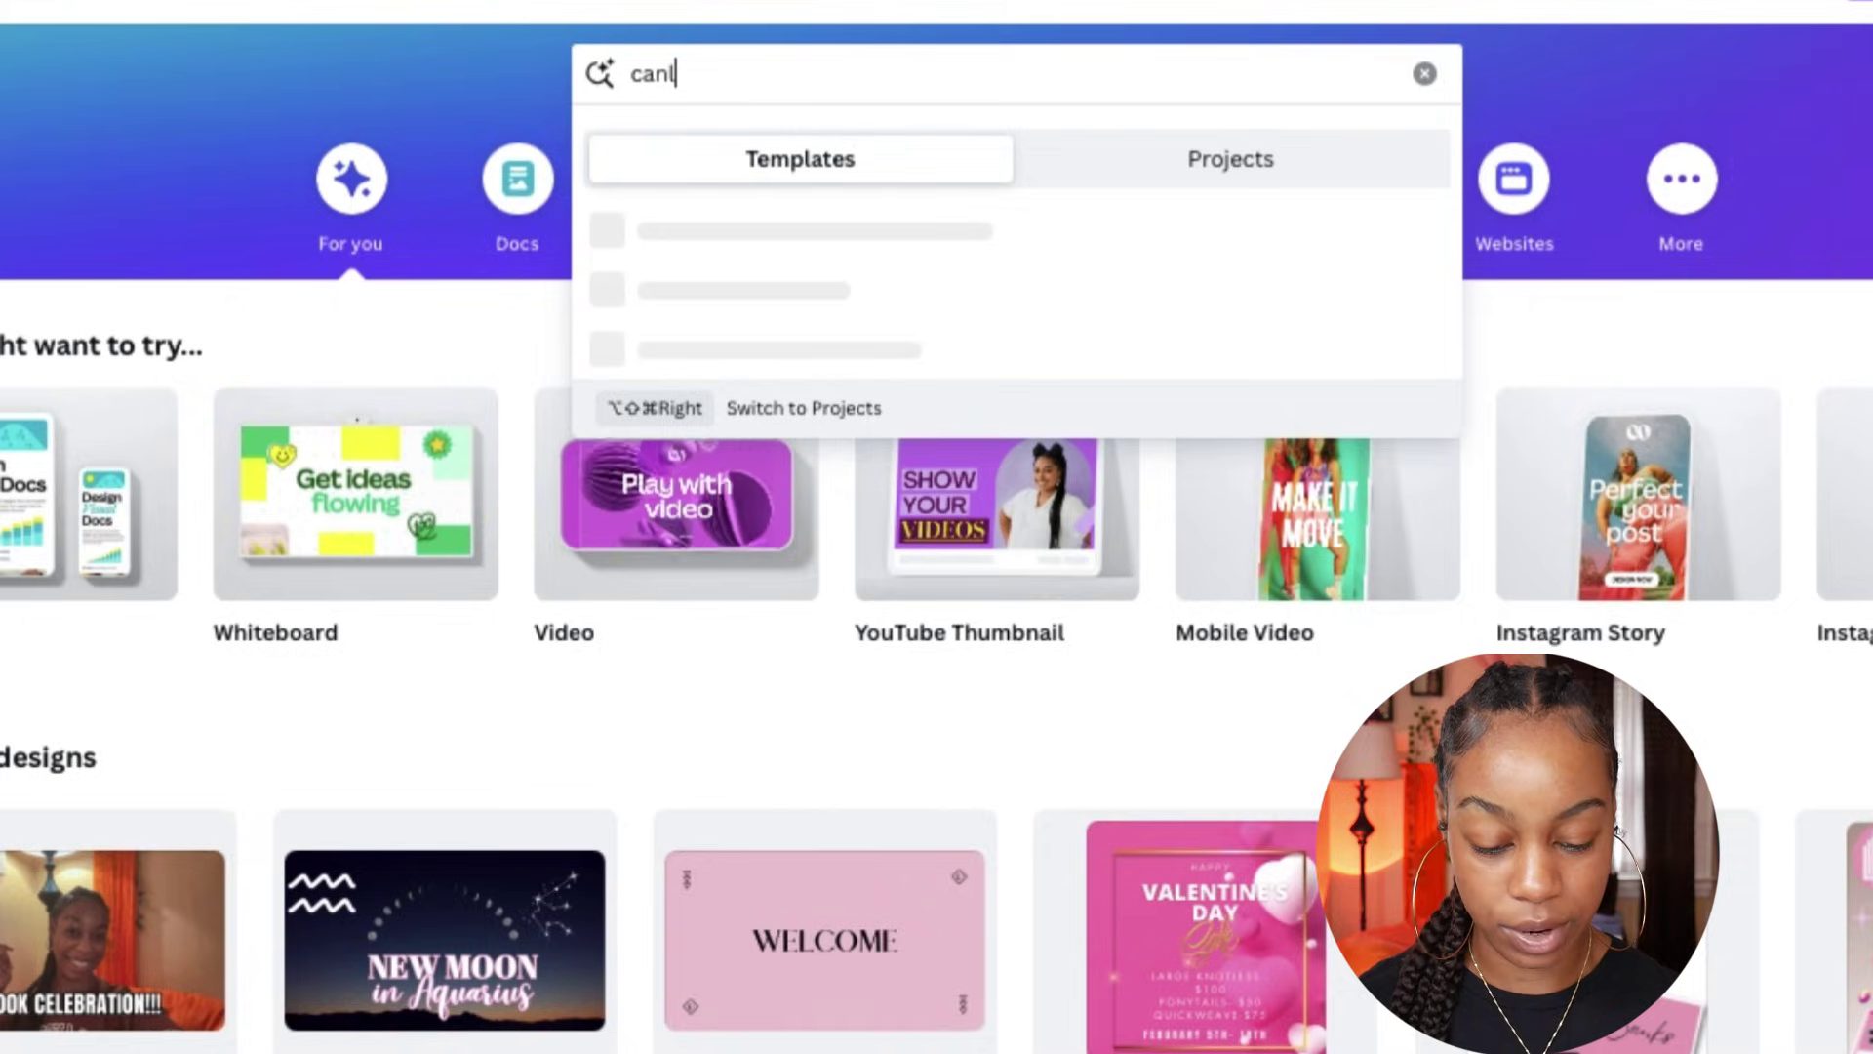
type("dle logo")
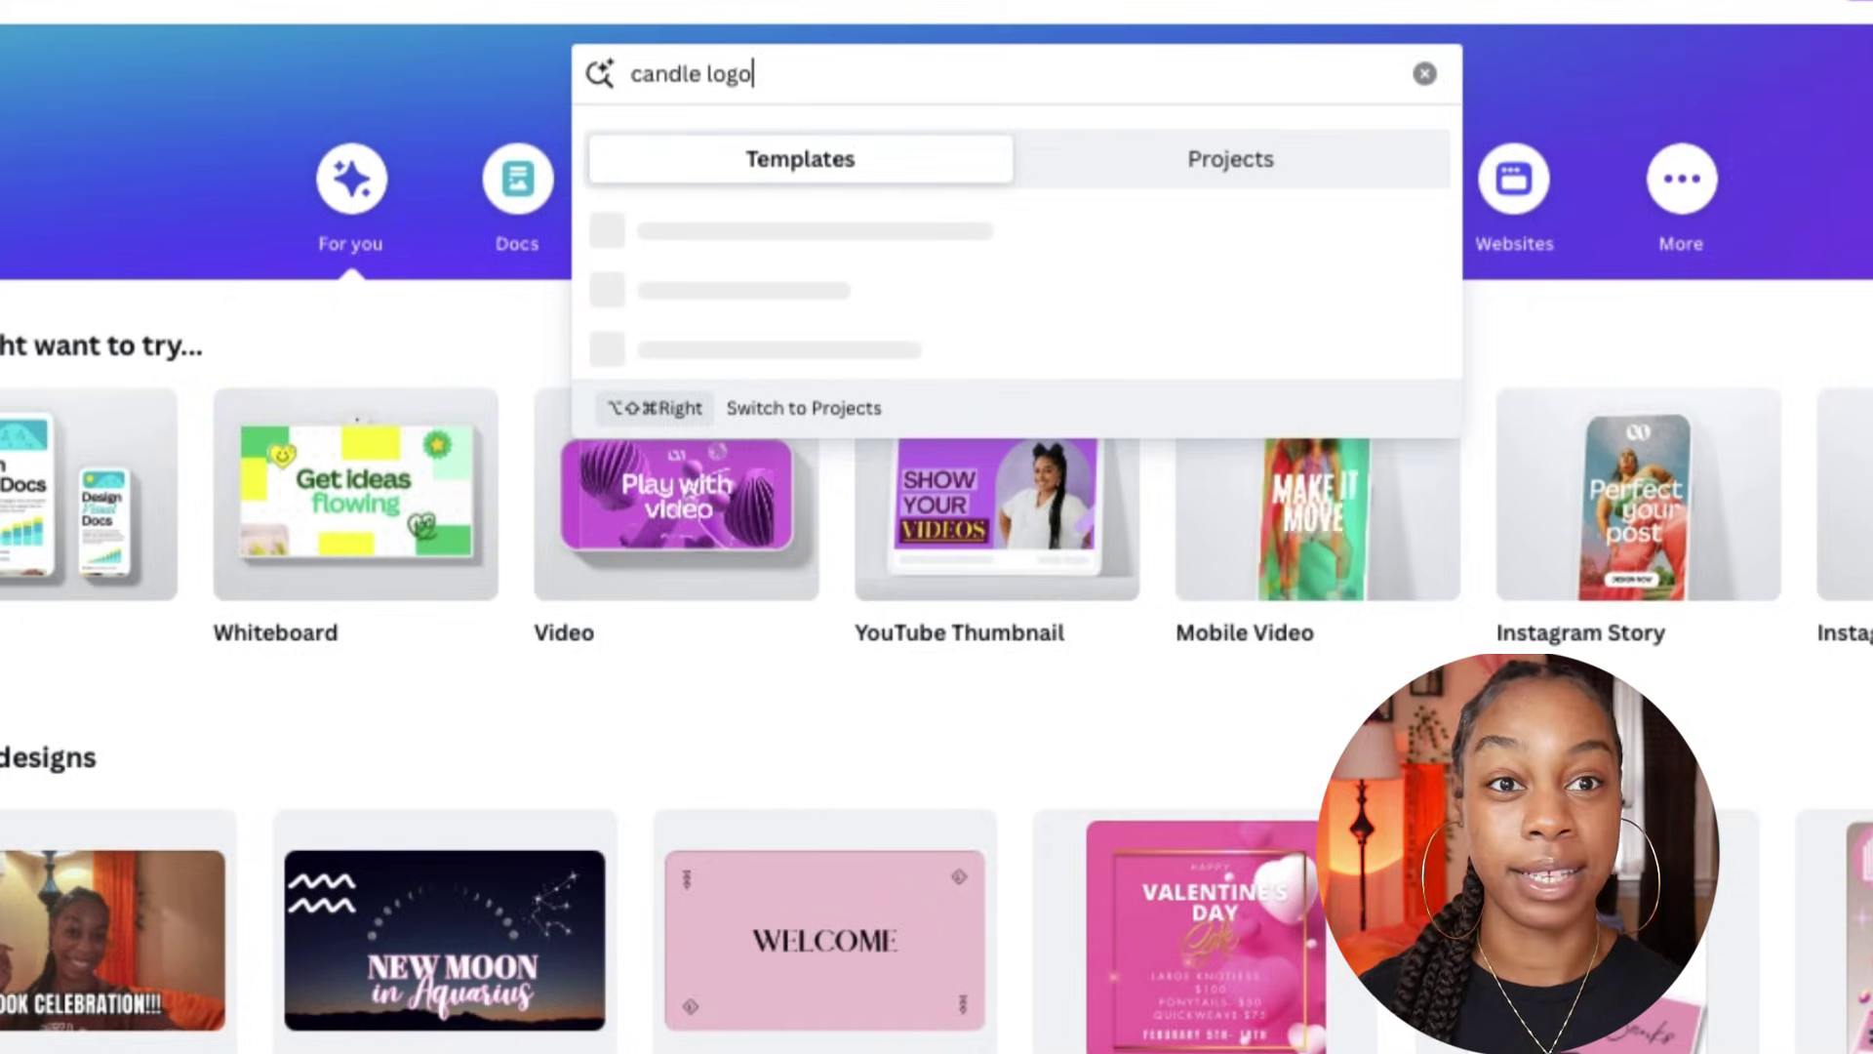
key("Return")
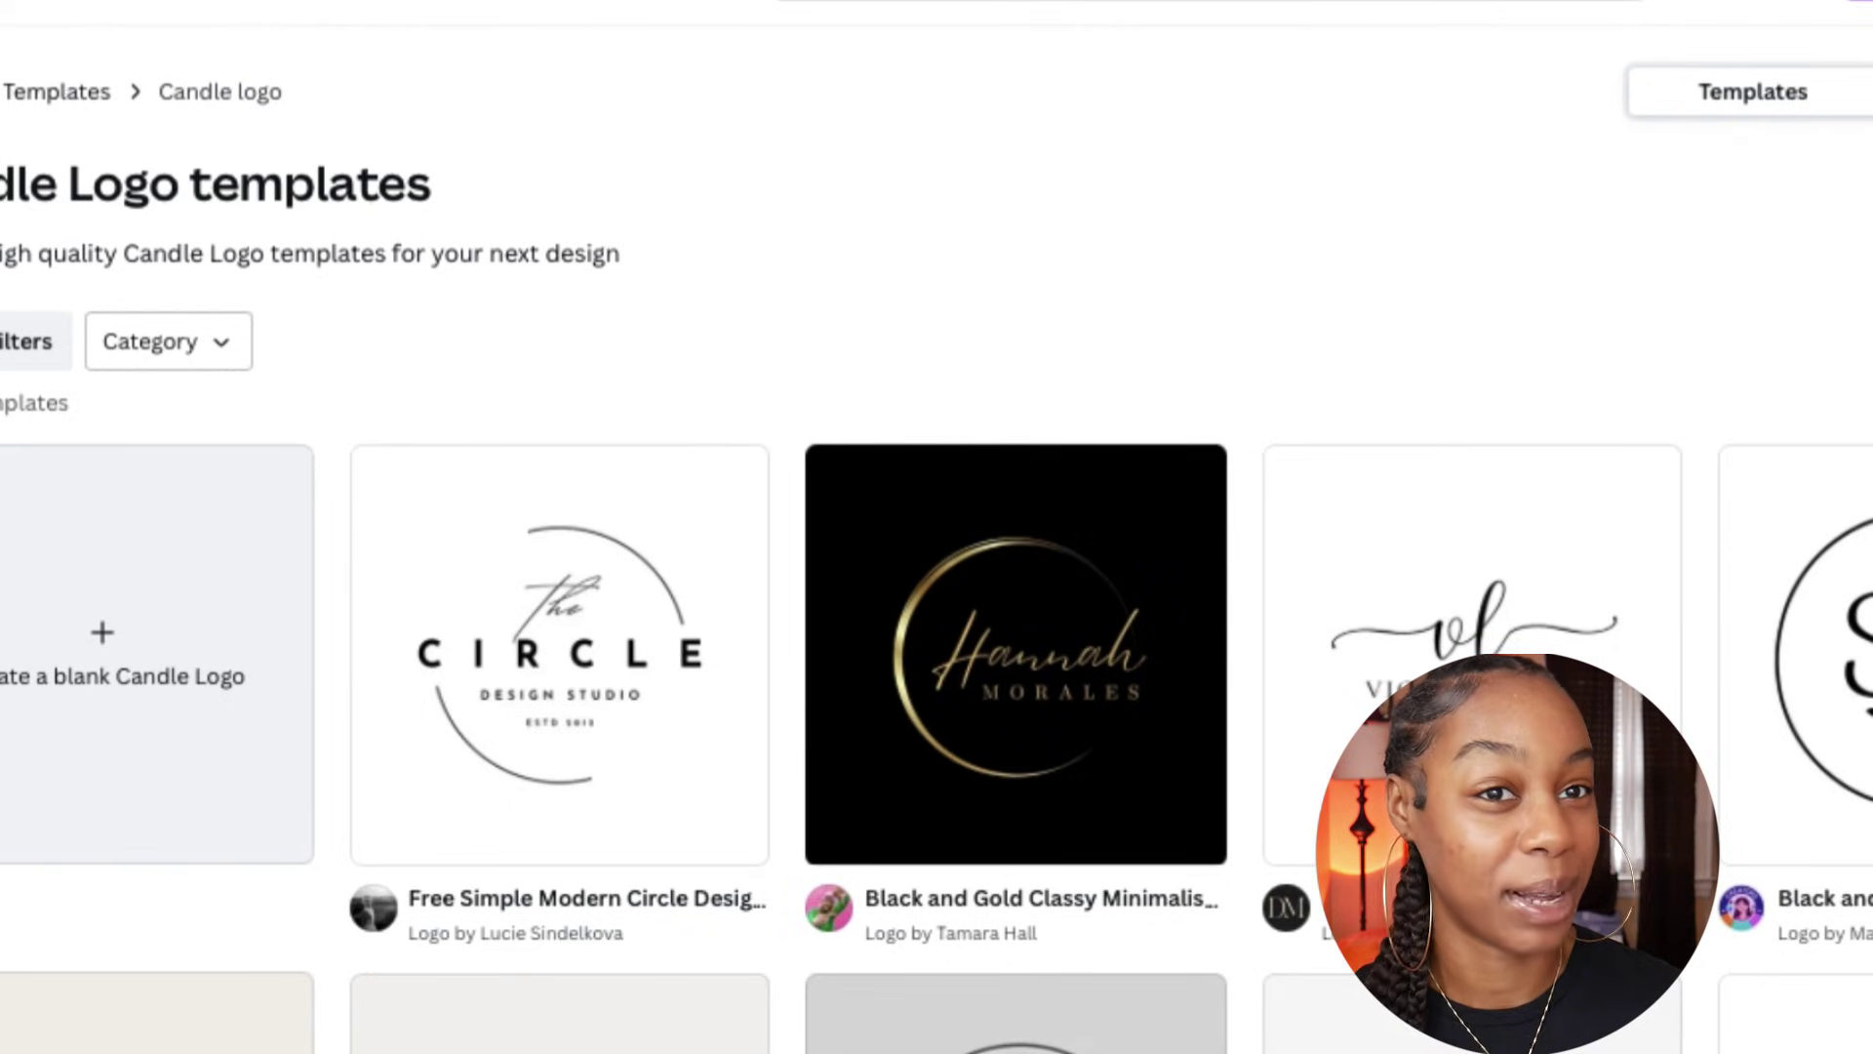
- Scroll the Candle Logo results to reach the CA Organic Skincare logo template
mouse_move(1168, 484)
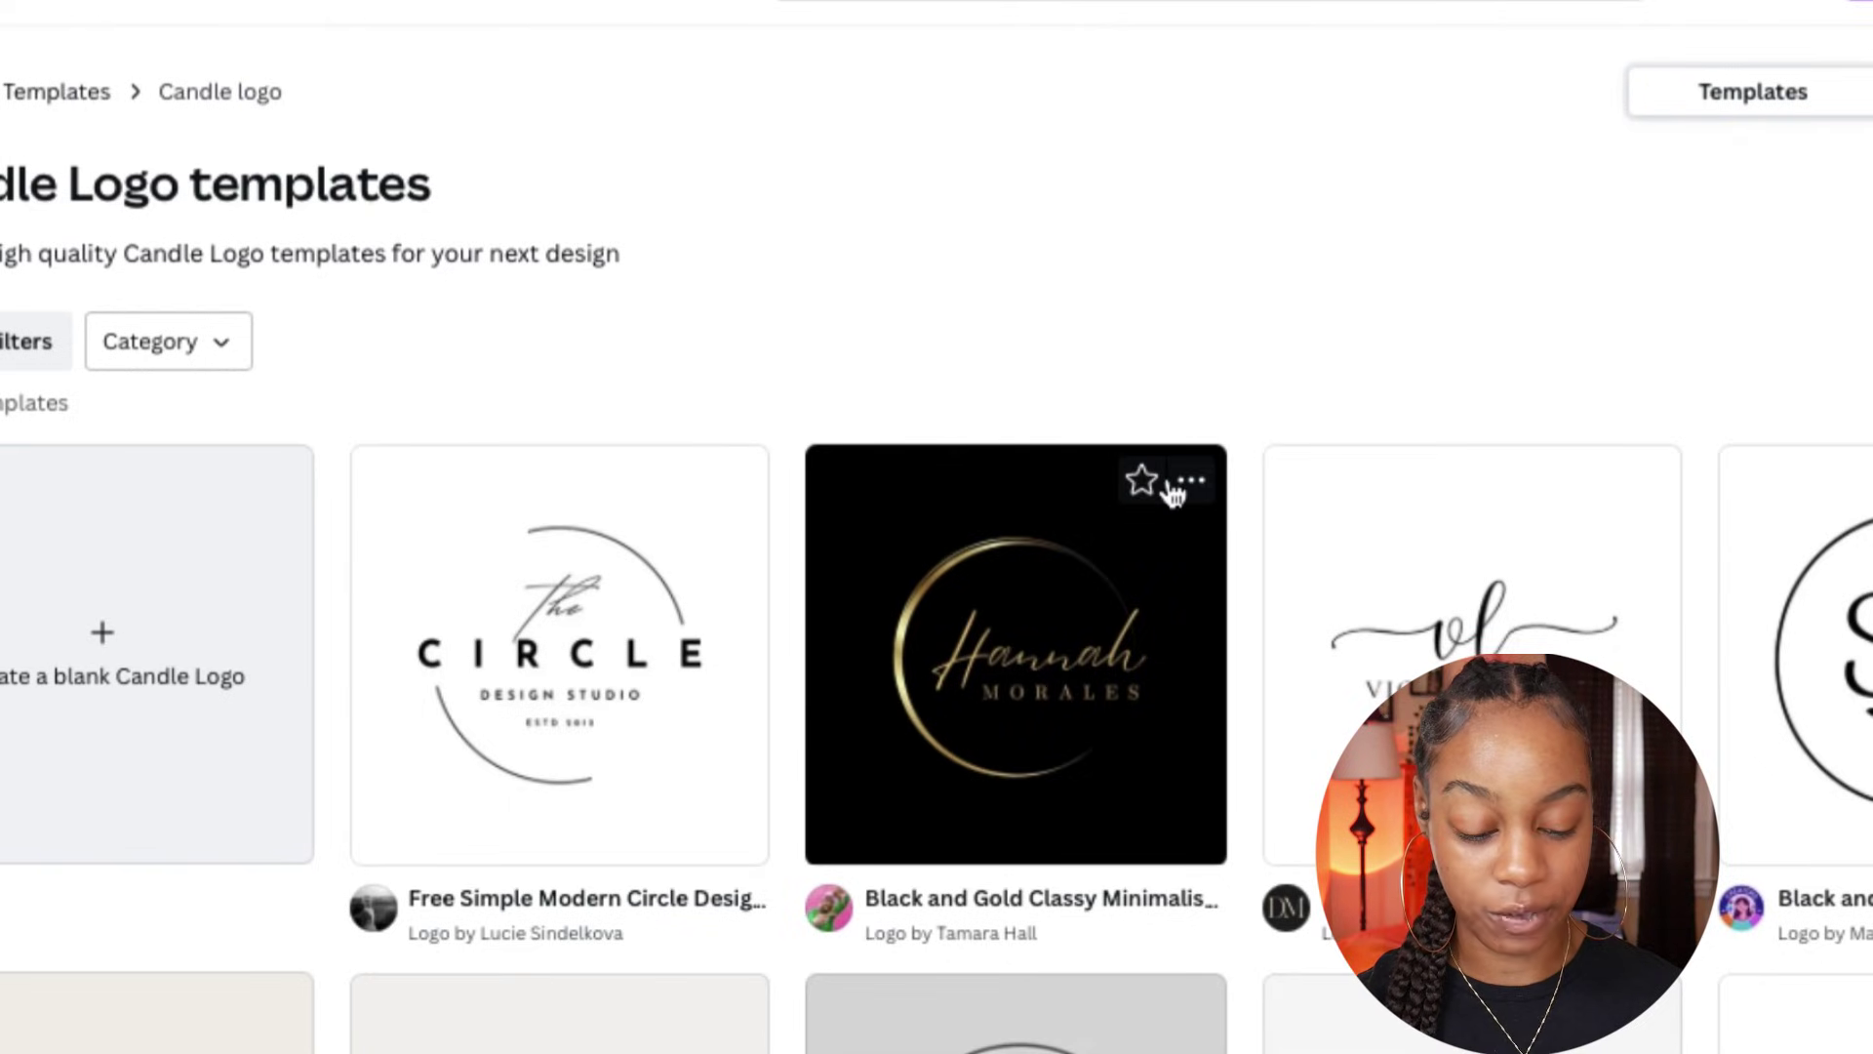
scroll(1174, 493, "down", 4)
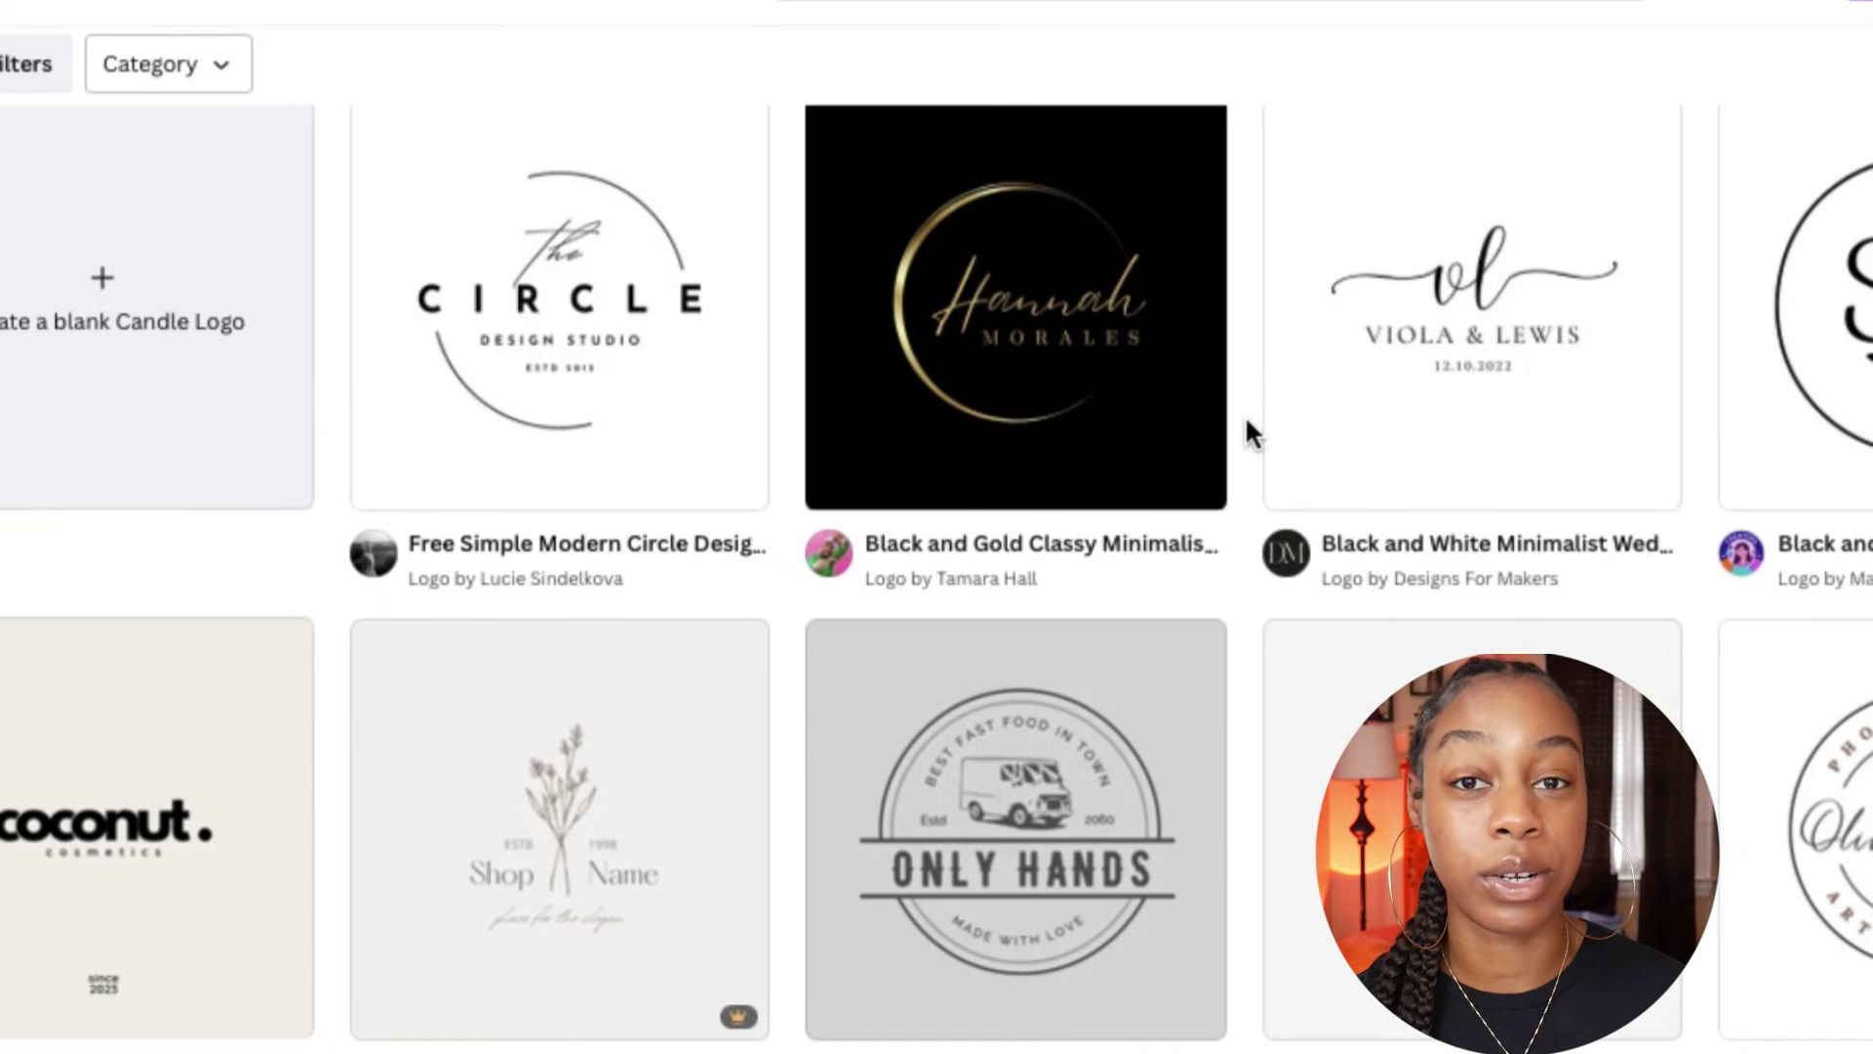
scroll(1245, 413, "down", 10)
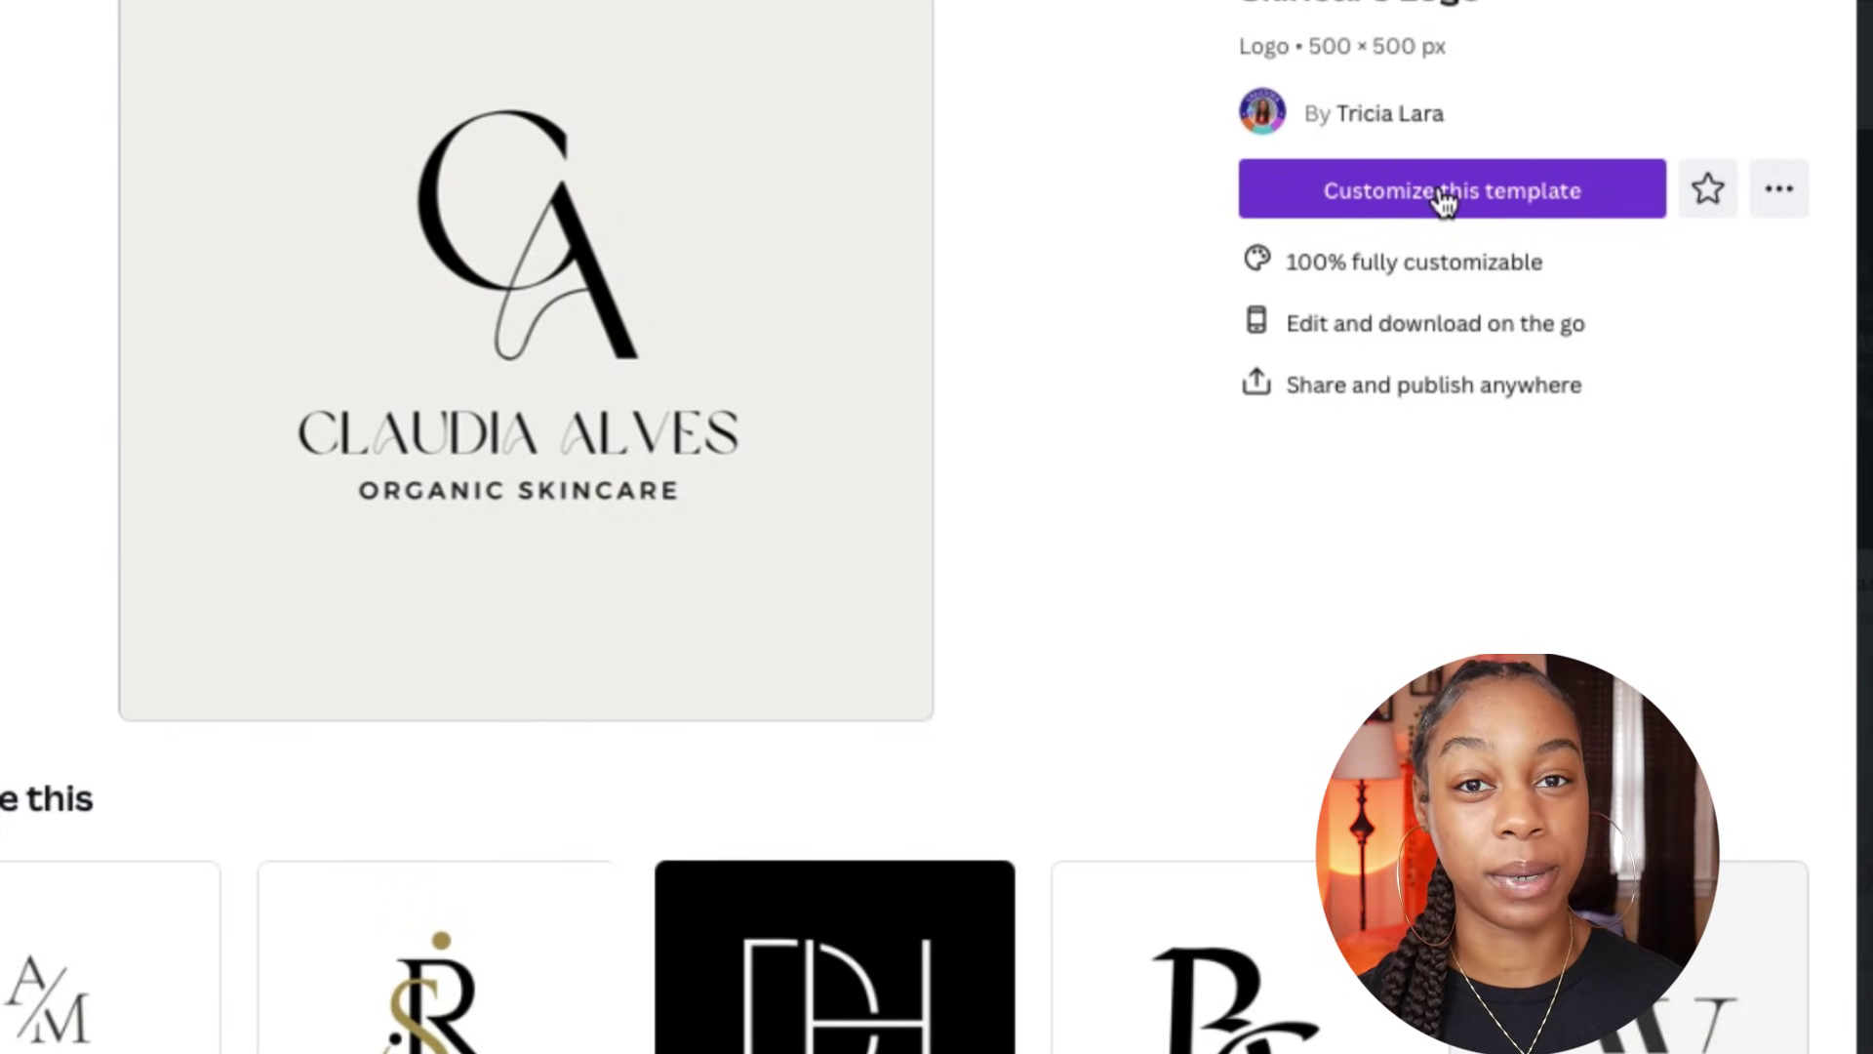
- Start customizing the 500 × 500 px organic skincare monogram logo template
left_click(1314, 201)
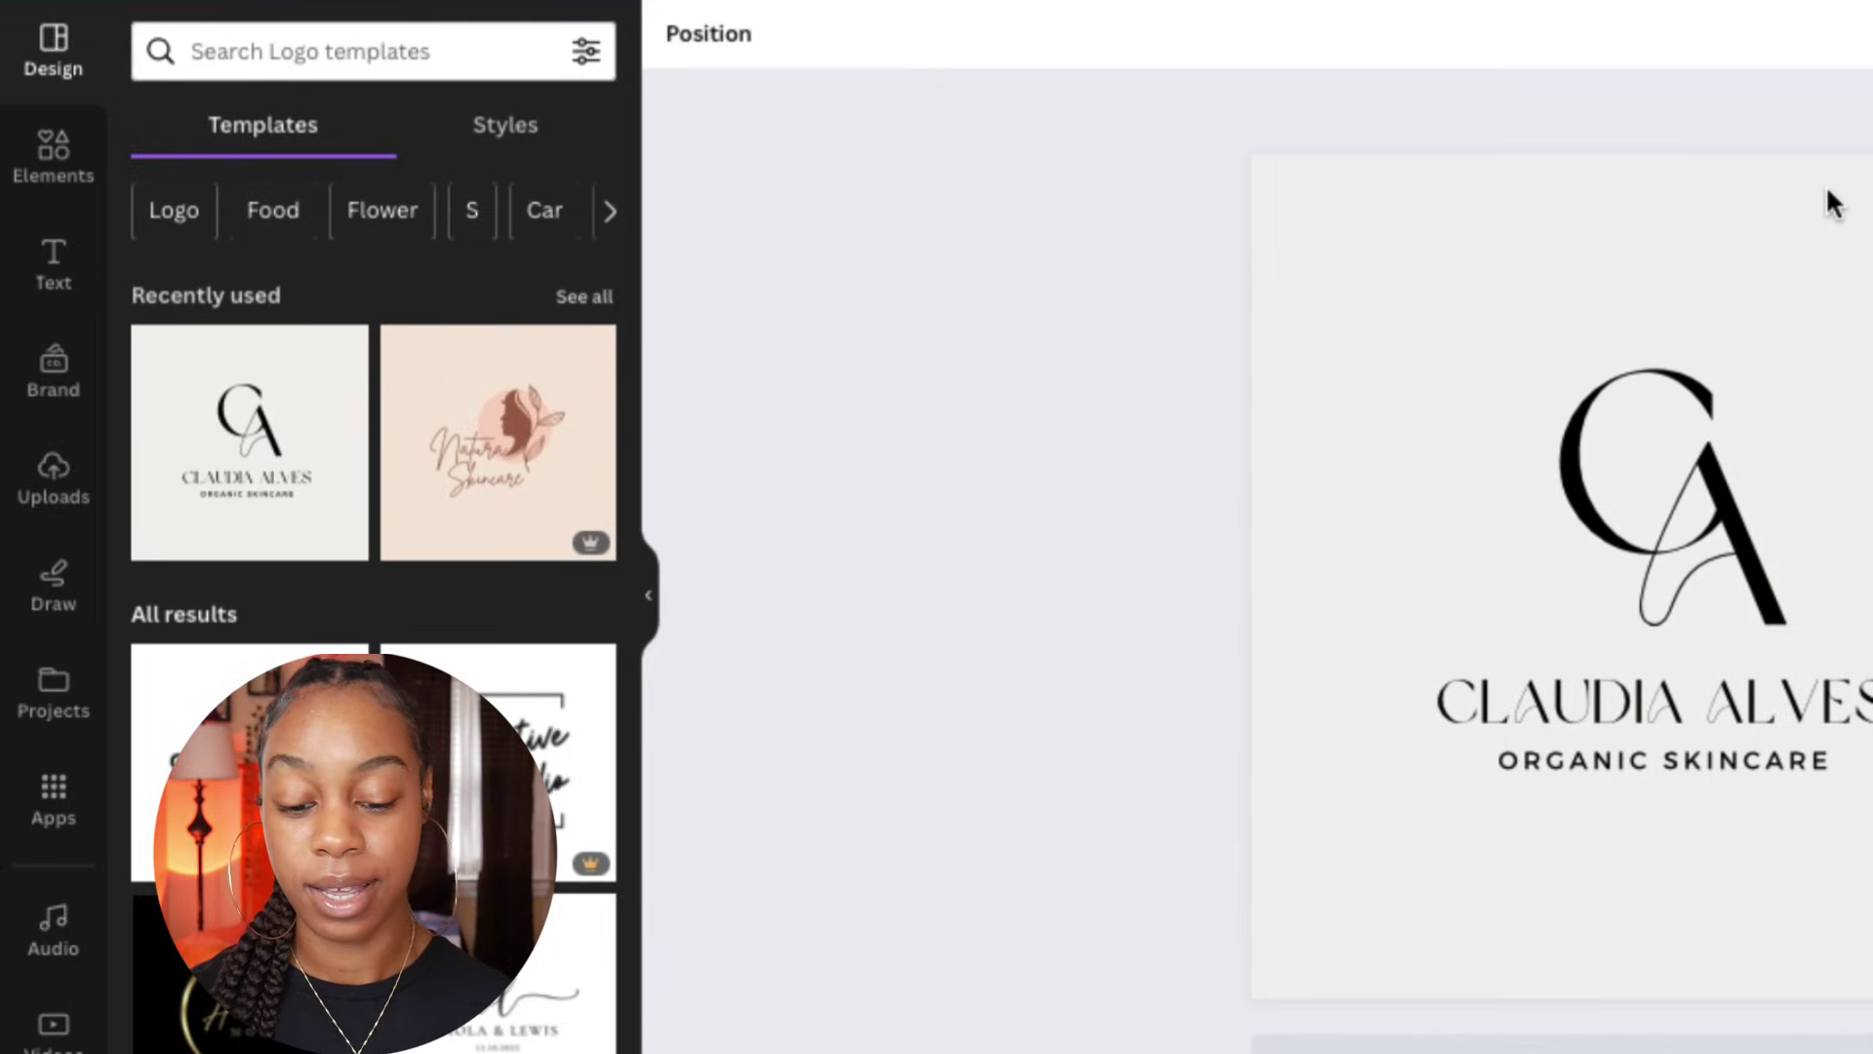
- Change the monogram letters to R and C and the name line to 'RENEE CANDLES'
left_click(1607, 388)
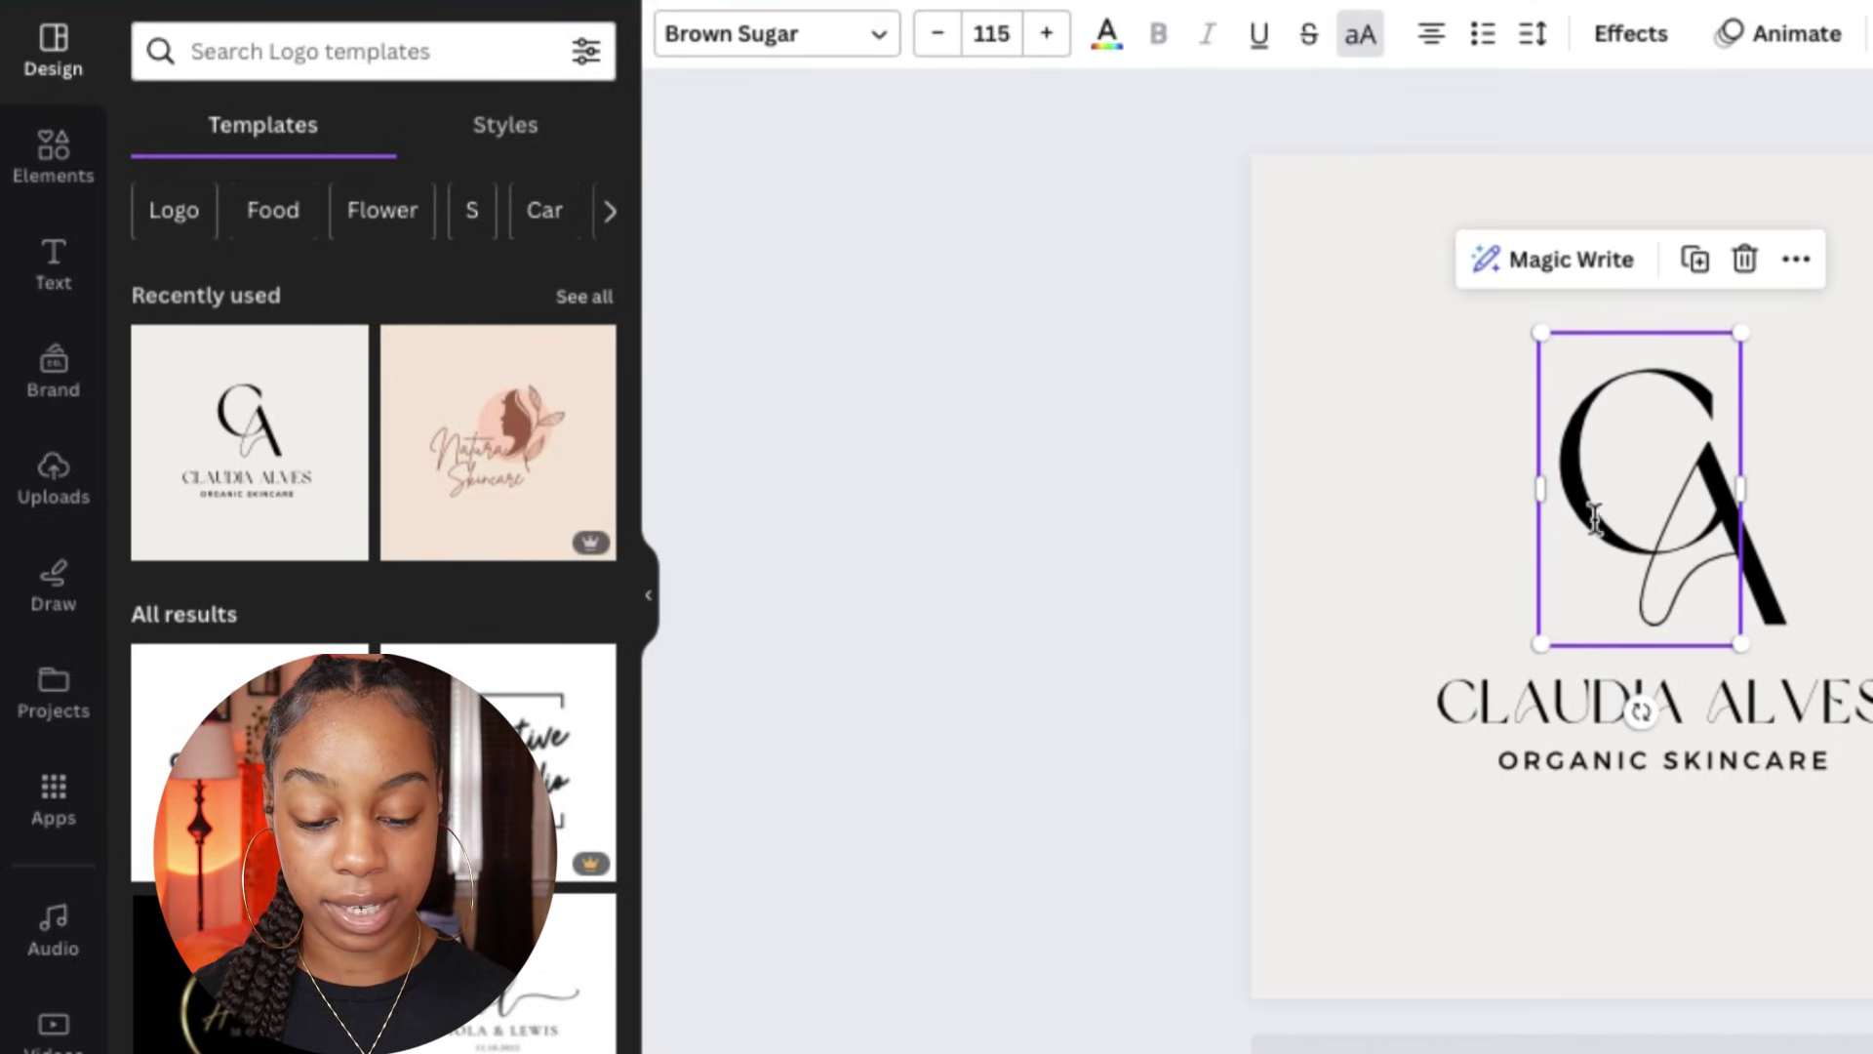
double_click(1592, 415)
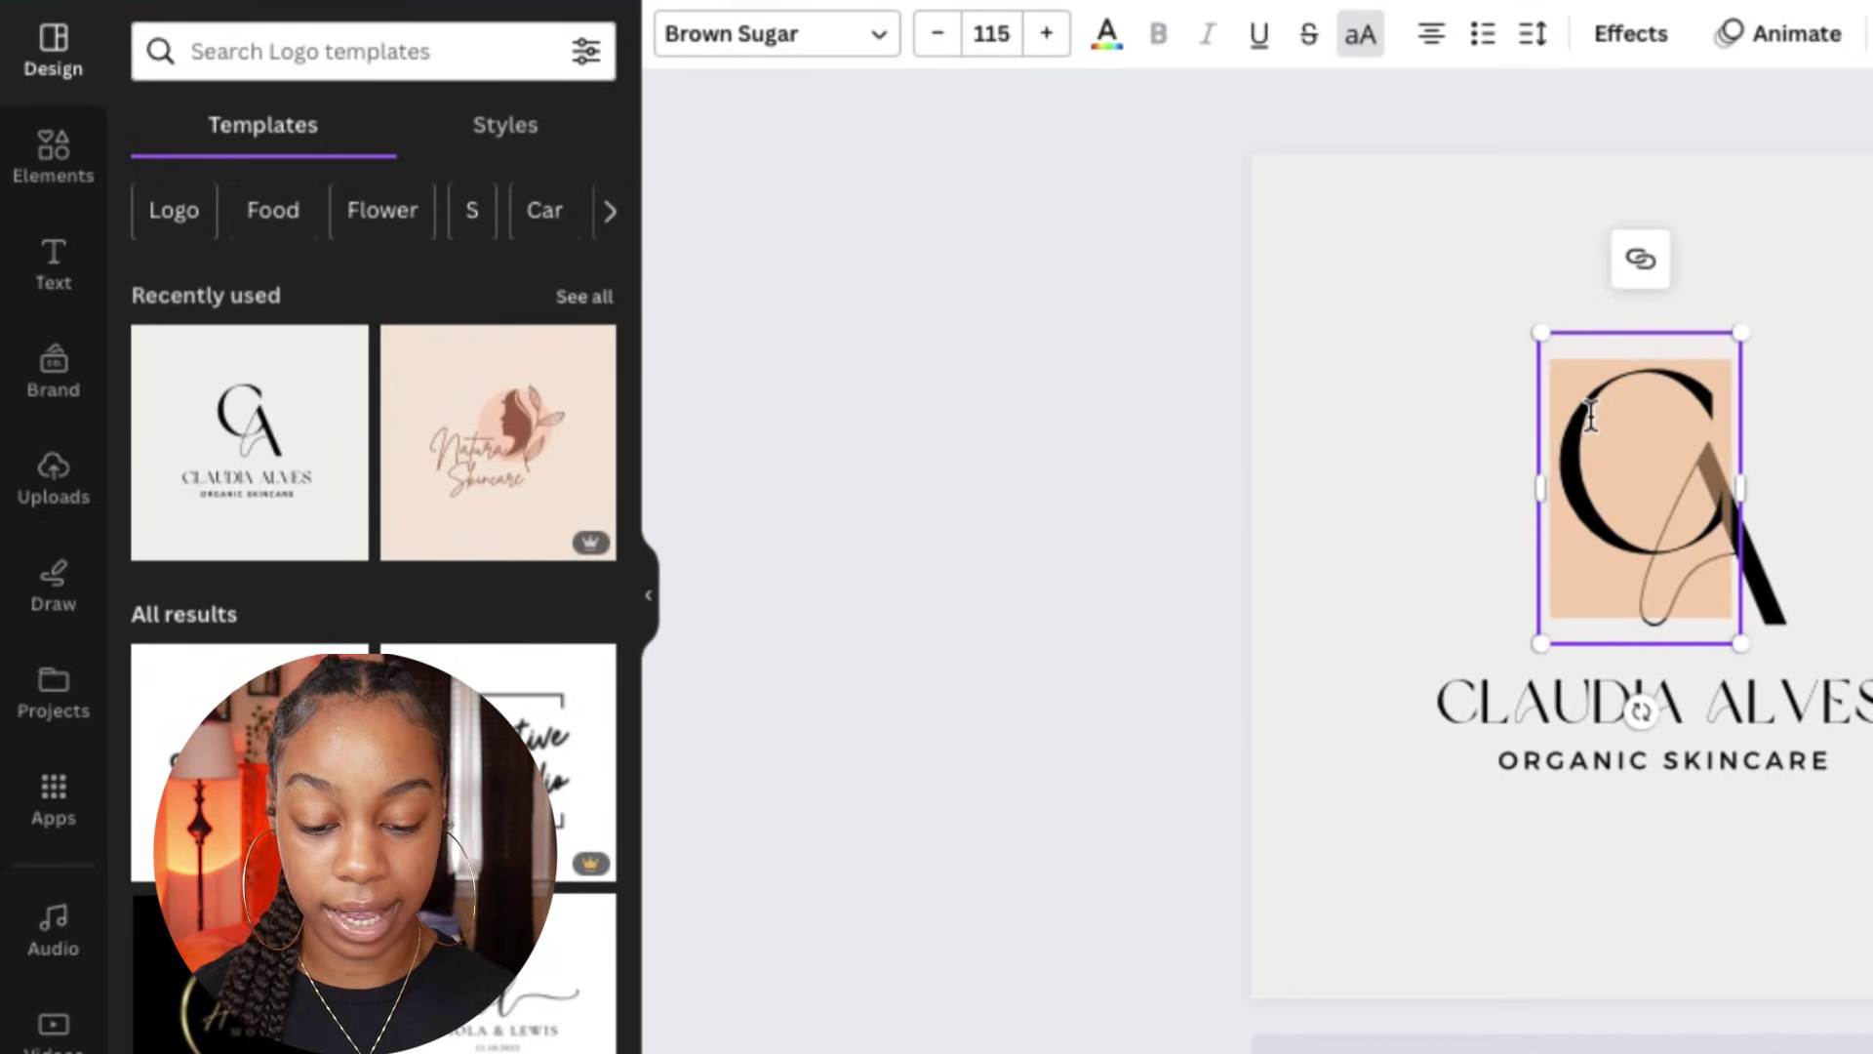
type("R")
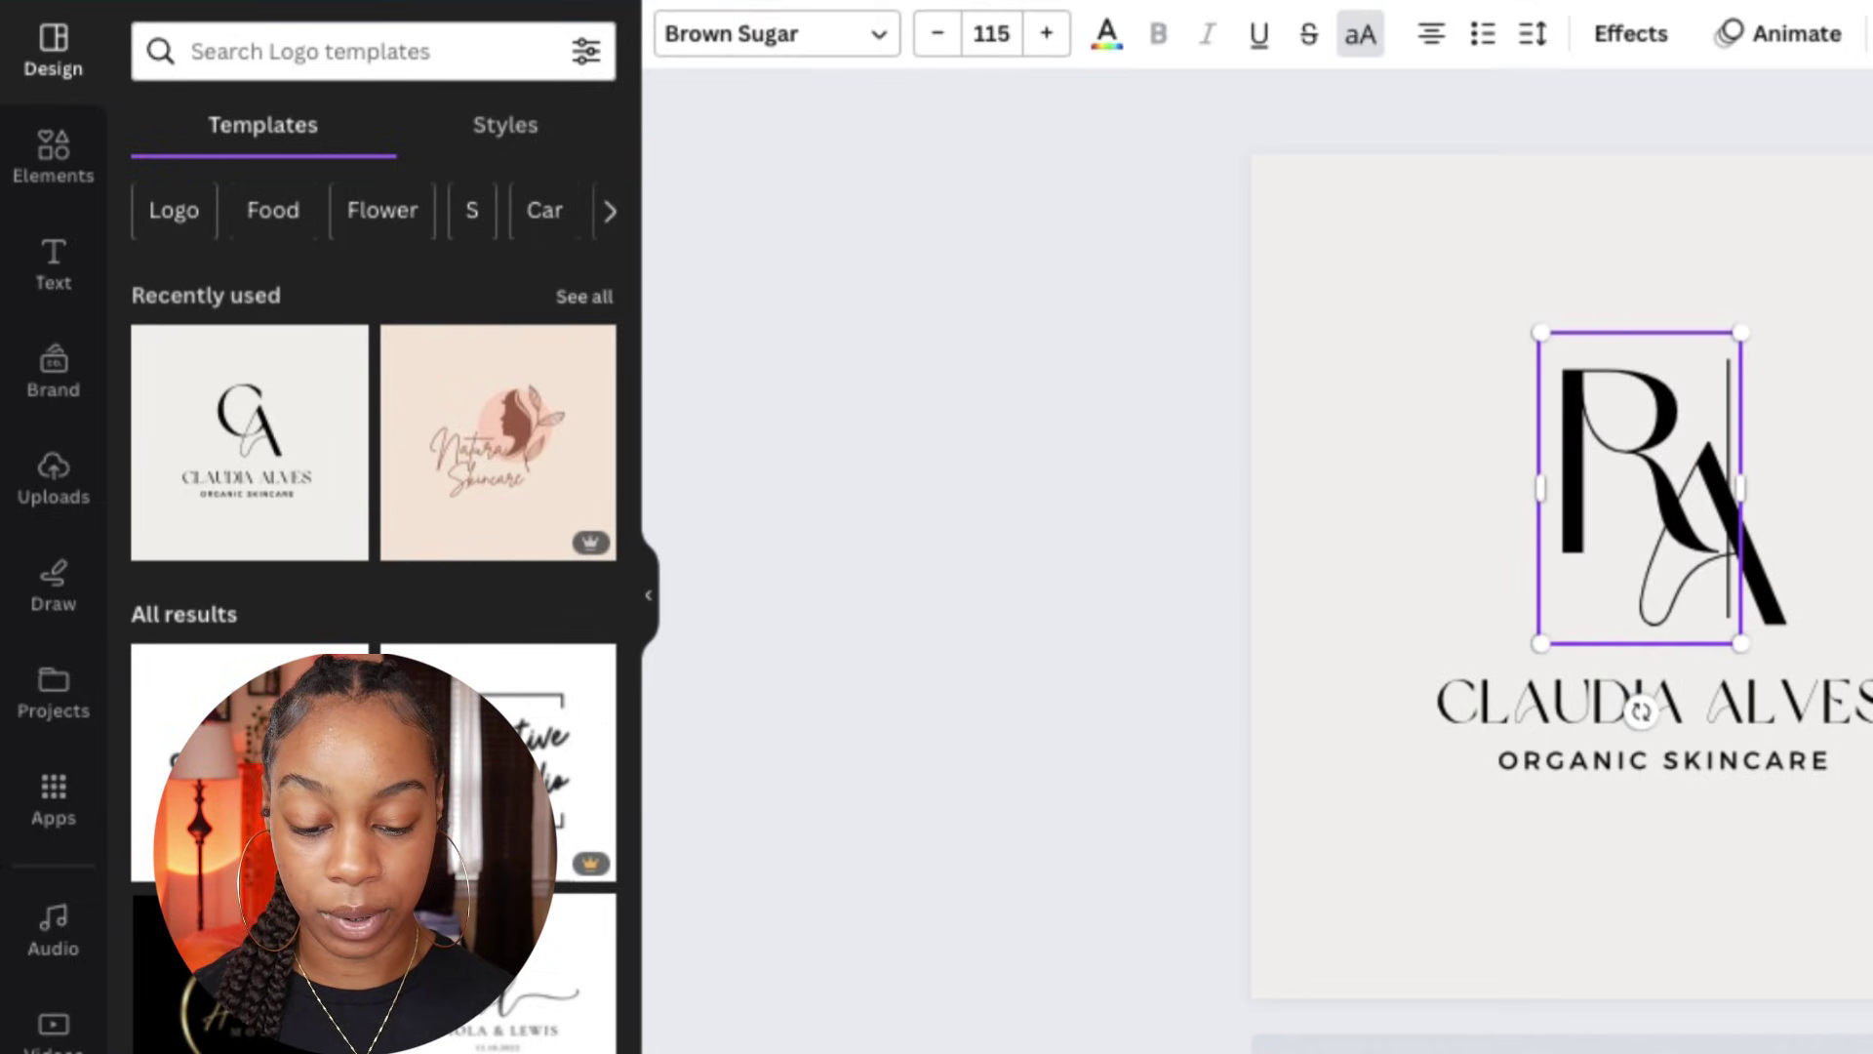
left_click(1769, 586)
double_click(1769, 585)
type("C")
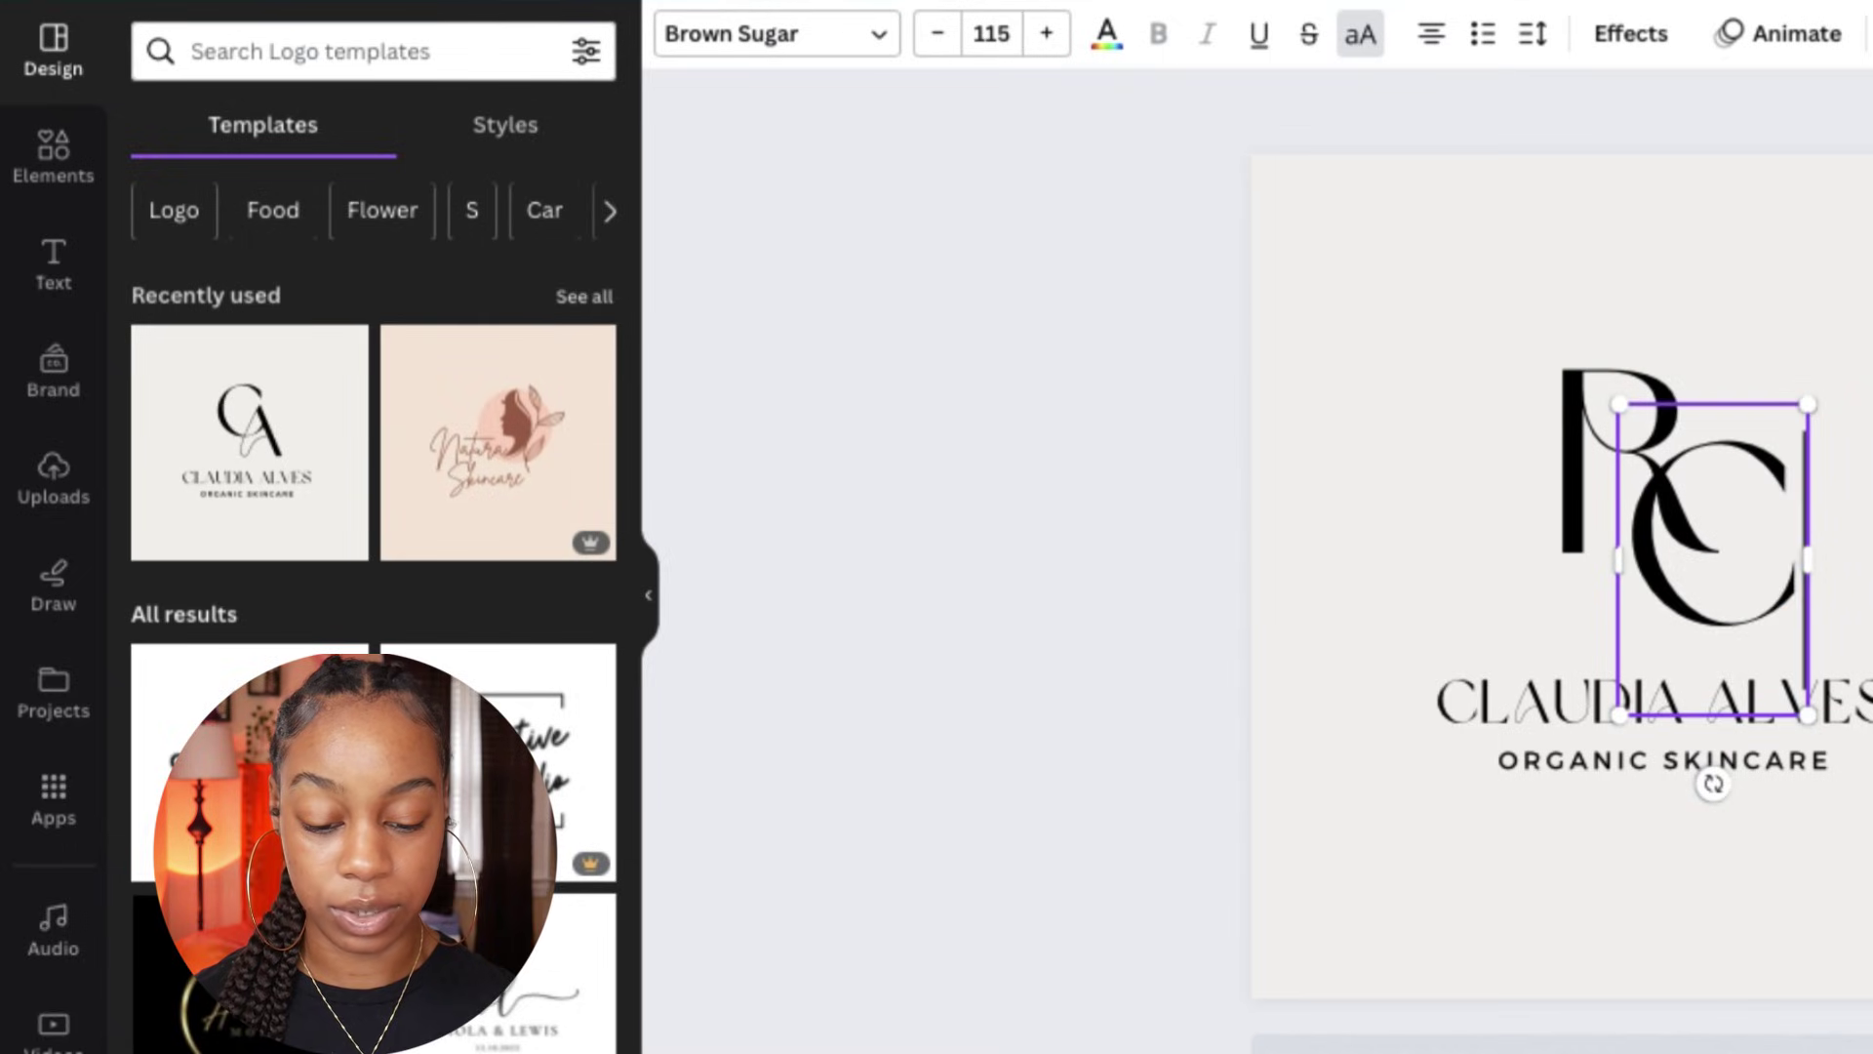
left_click(1760, 673)
double_click(1760, 673)
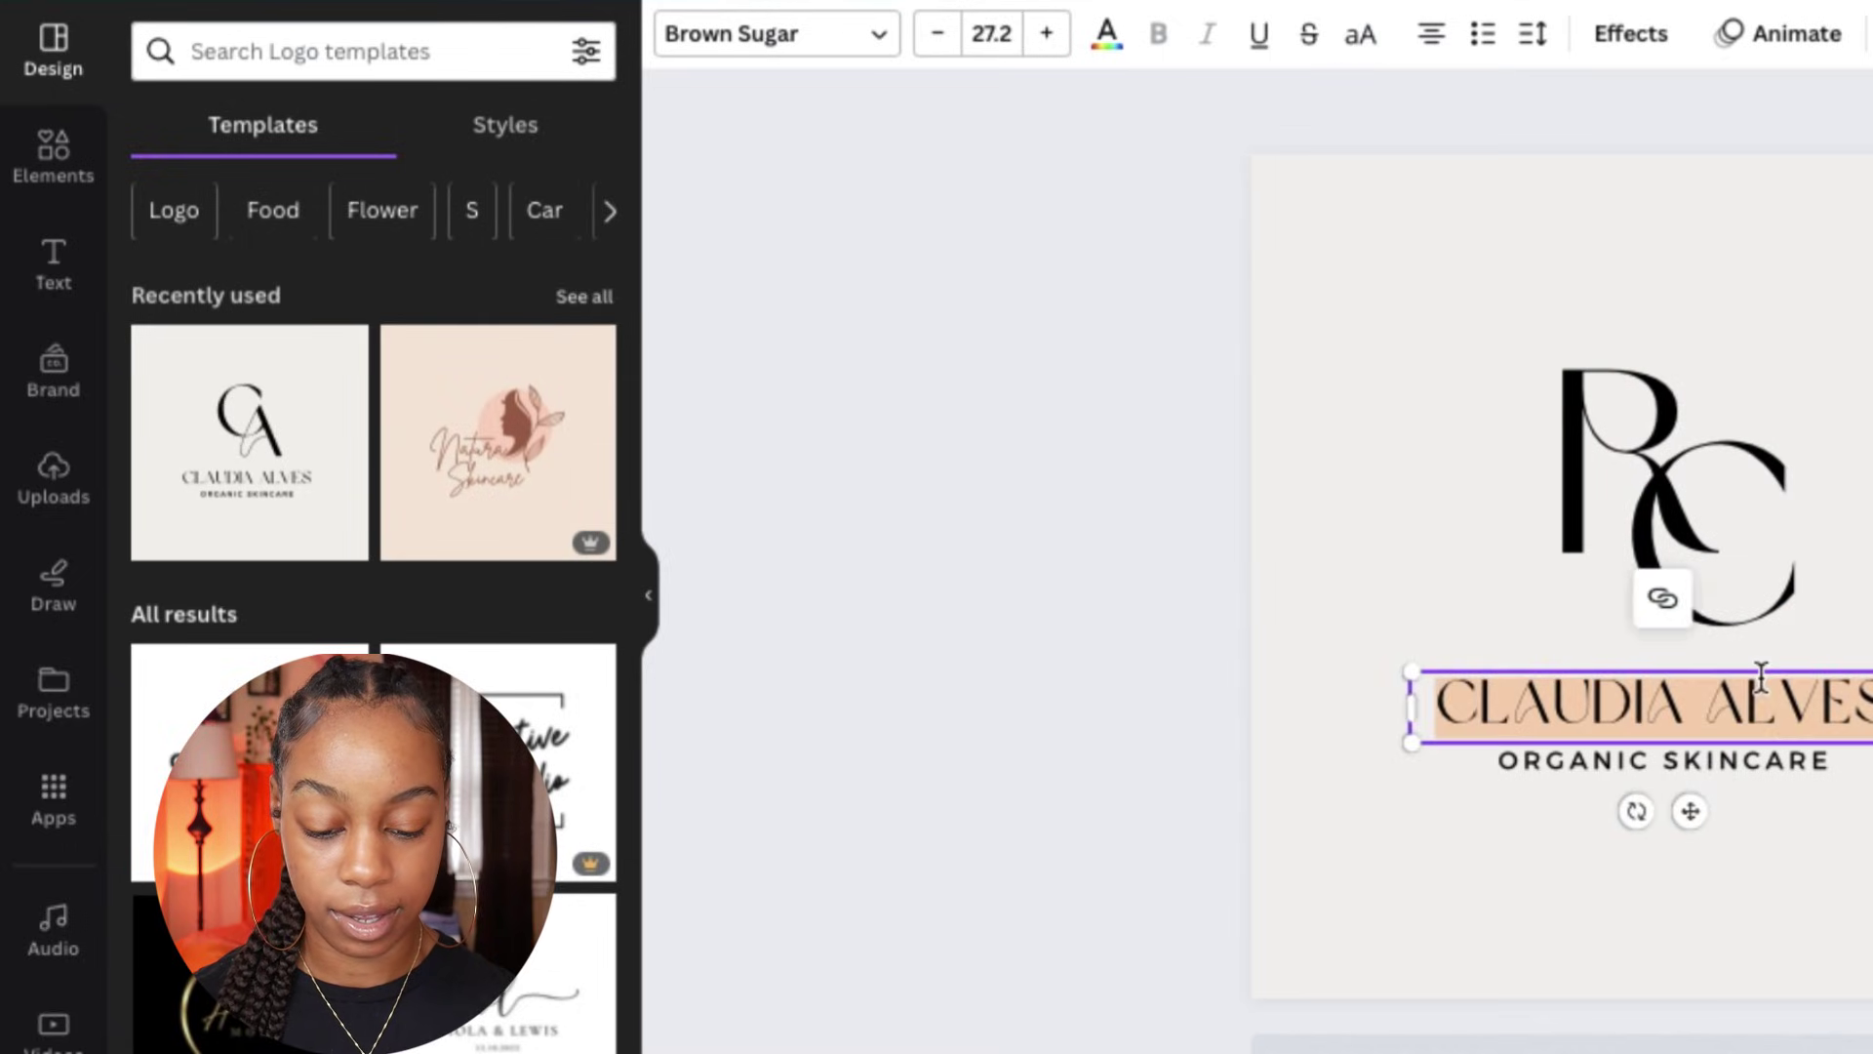
type("RENEE CANDL")
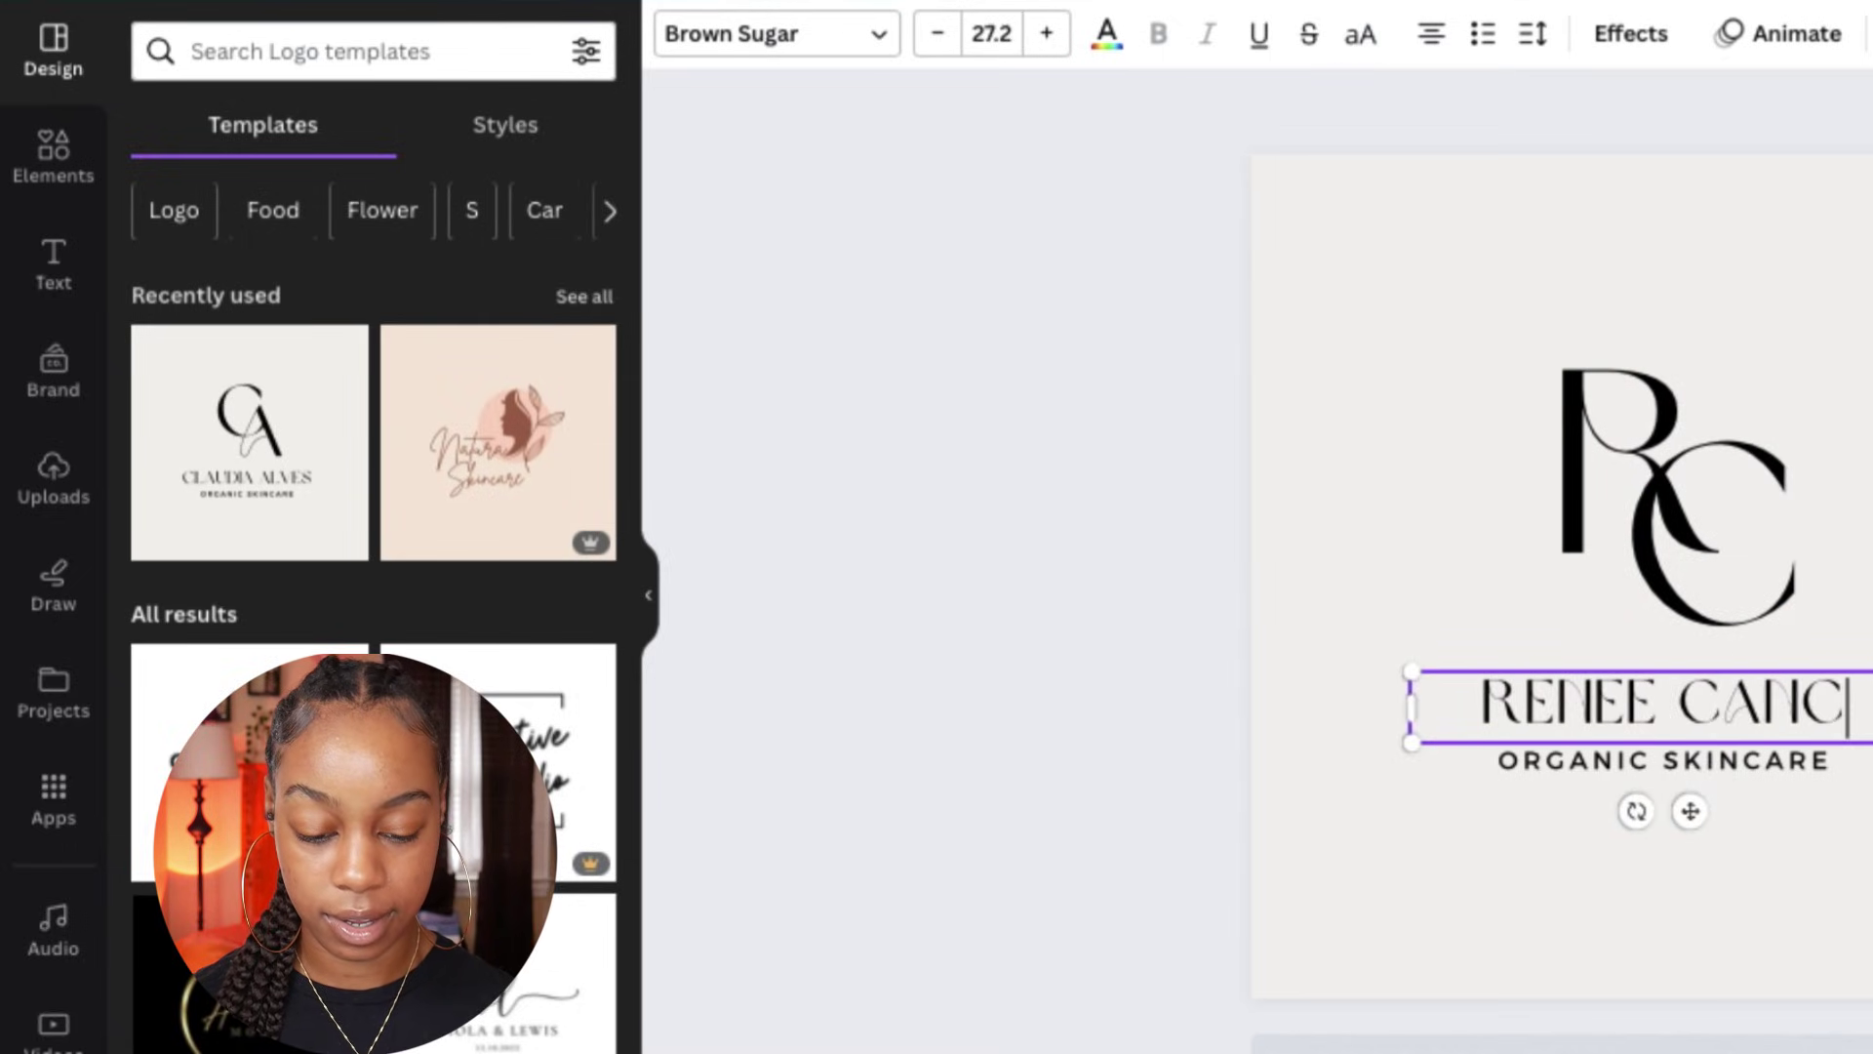
type("ES")
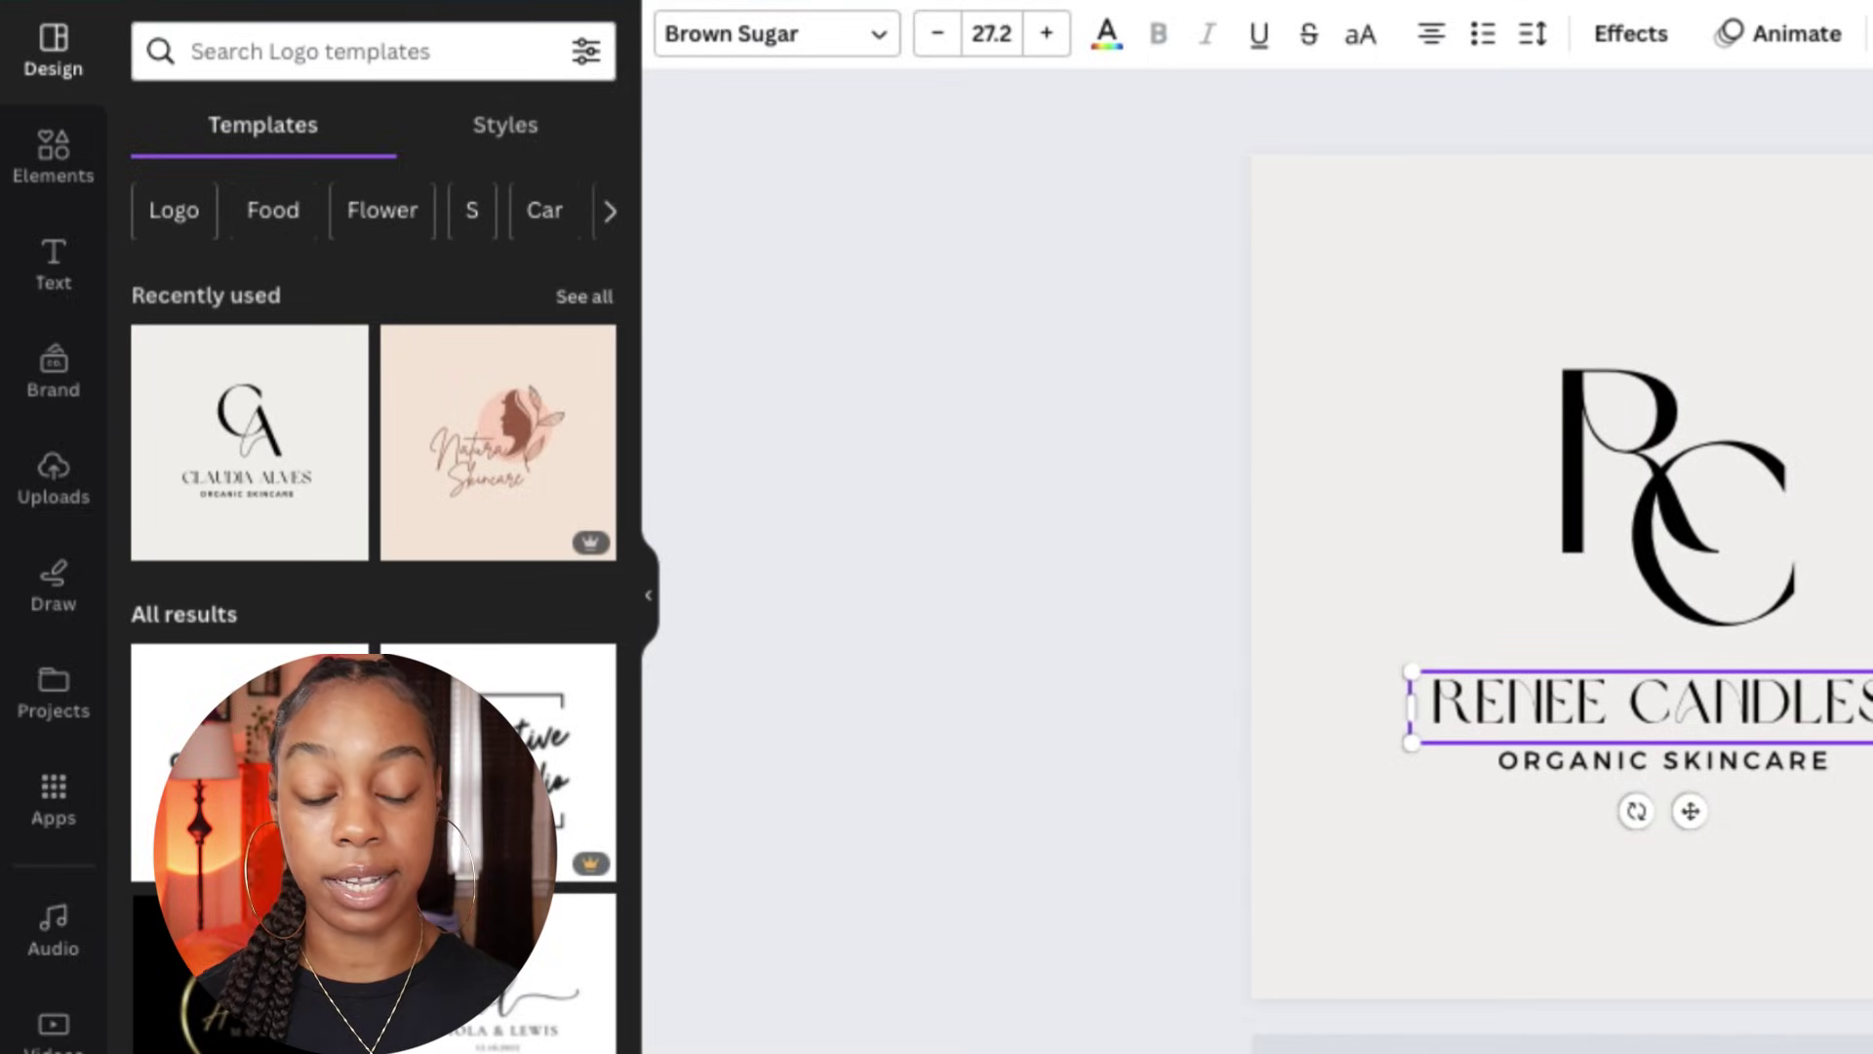
- Replace the ORGANIC SKINCARE tagline with 'HAND POURED IN MARYLAND'
double_click(1729, 762)
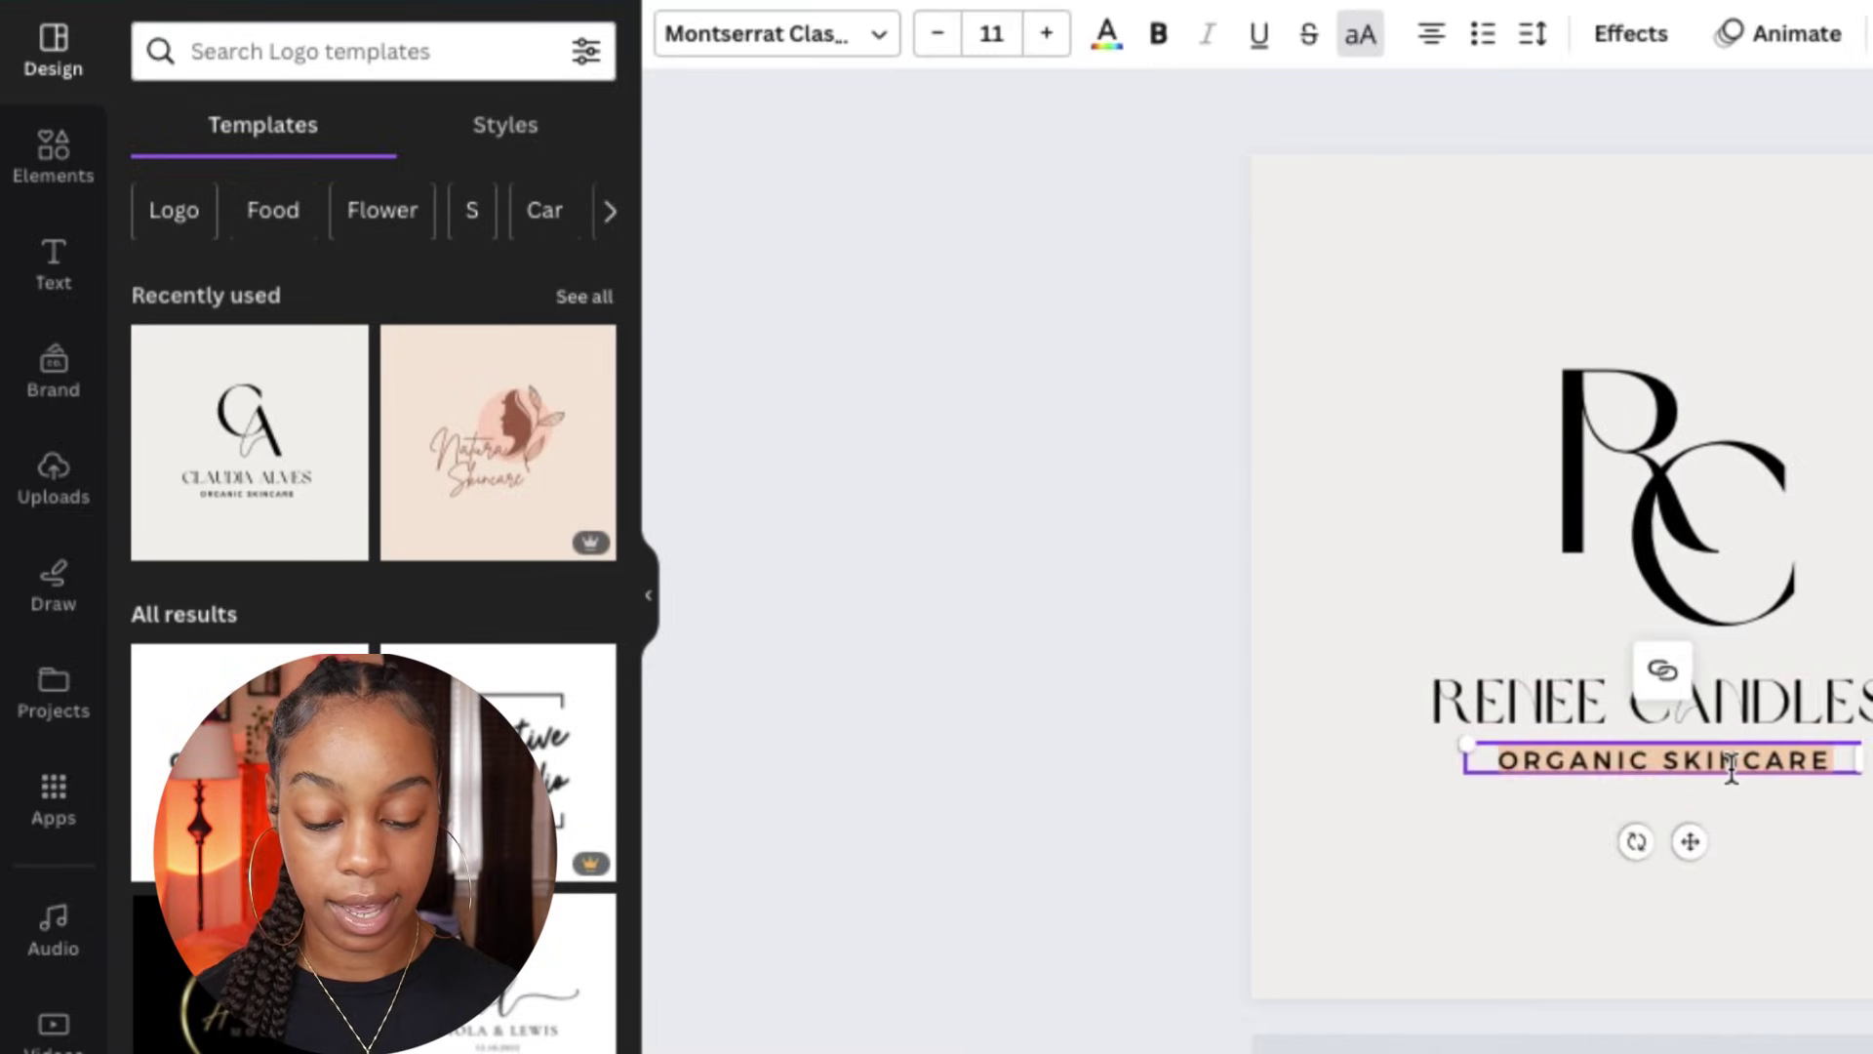
type("HA")
key("BackSpace")
key("BackSpace")
type("H")
key("BackSpace")
type("C")
key("BackSpace")
type("HAND POURED")
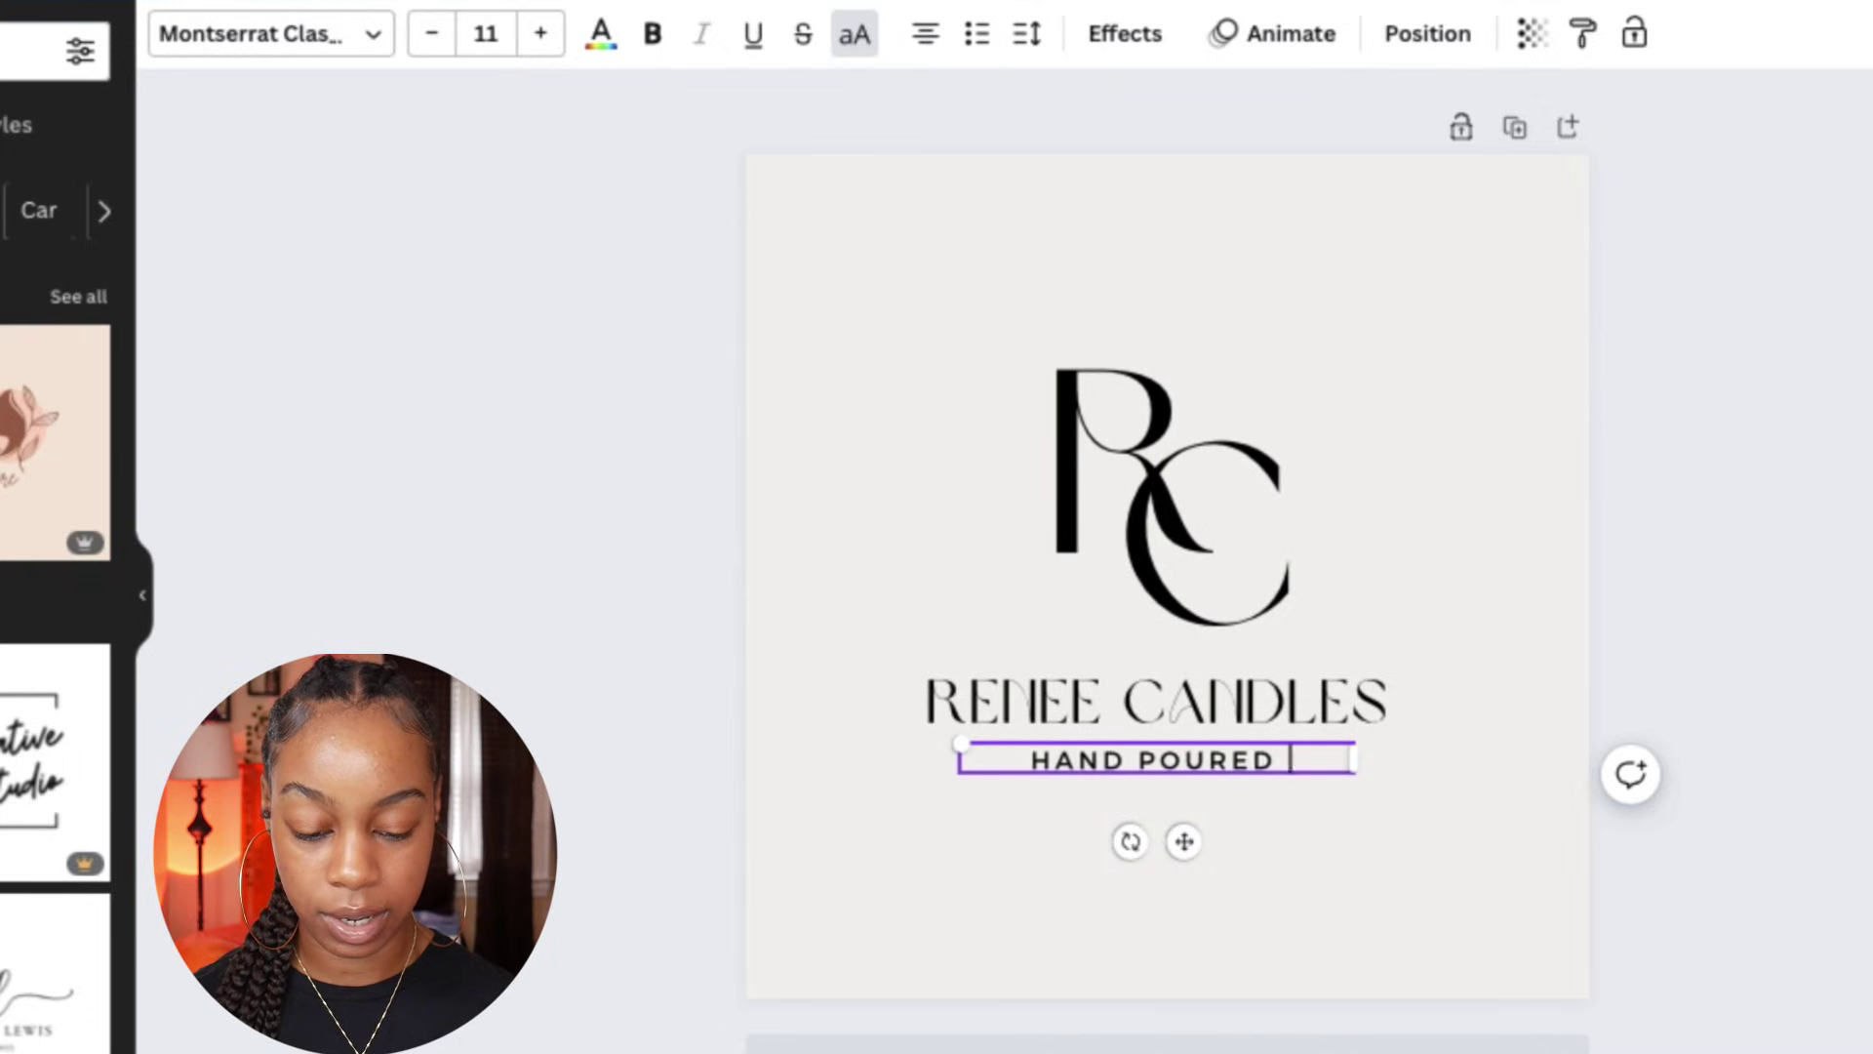
key("BackSpace")
type("IN MARY")
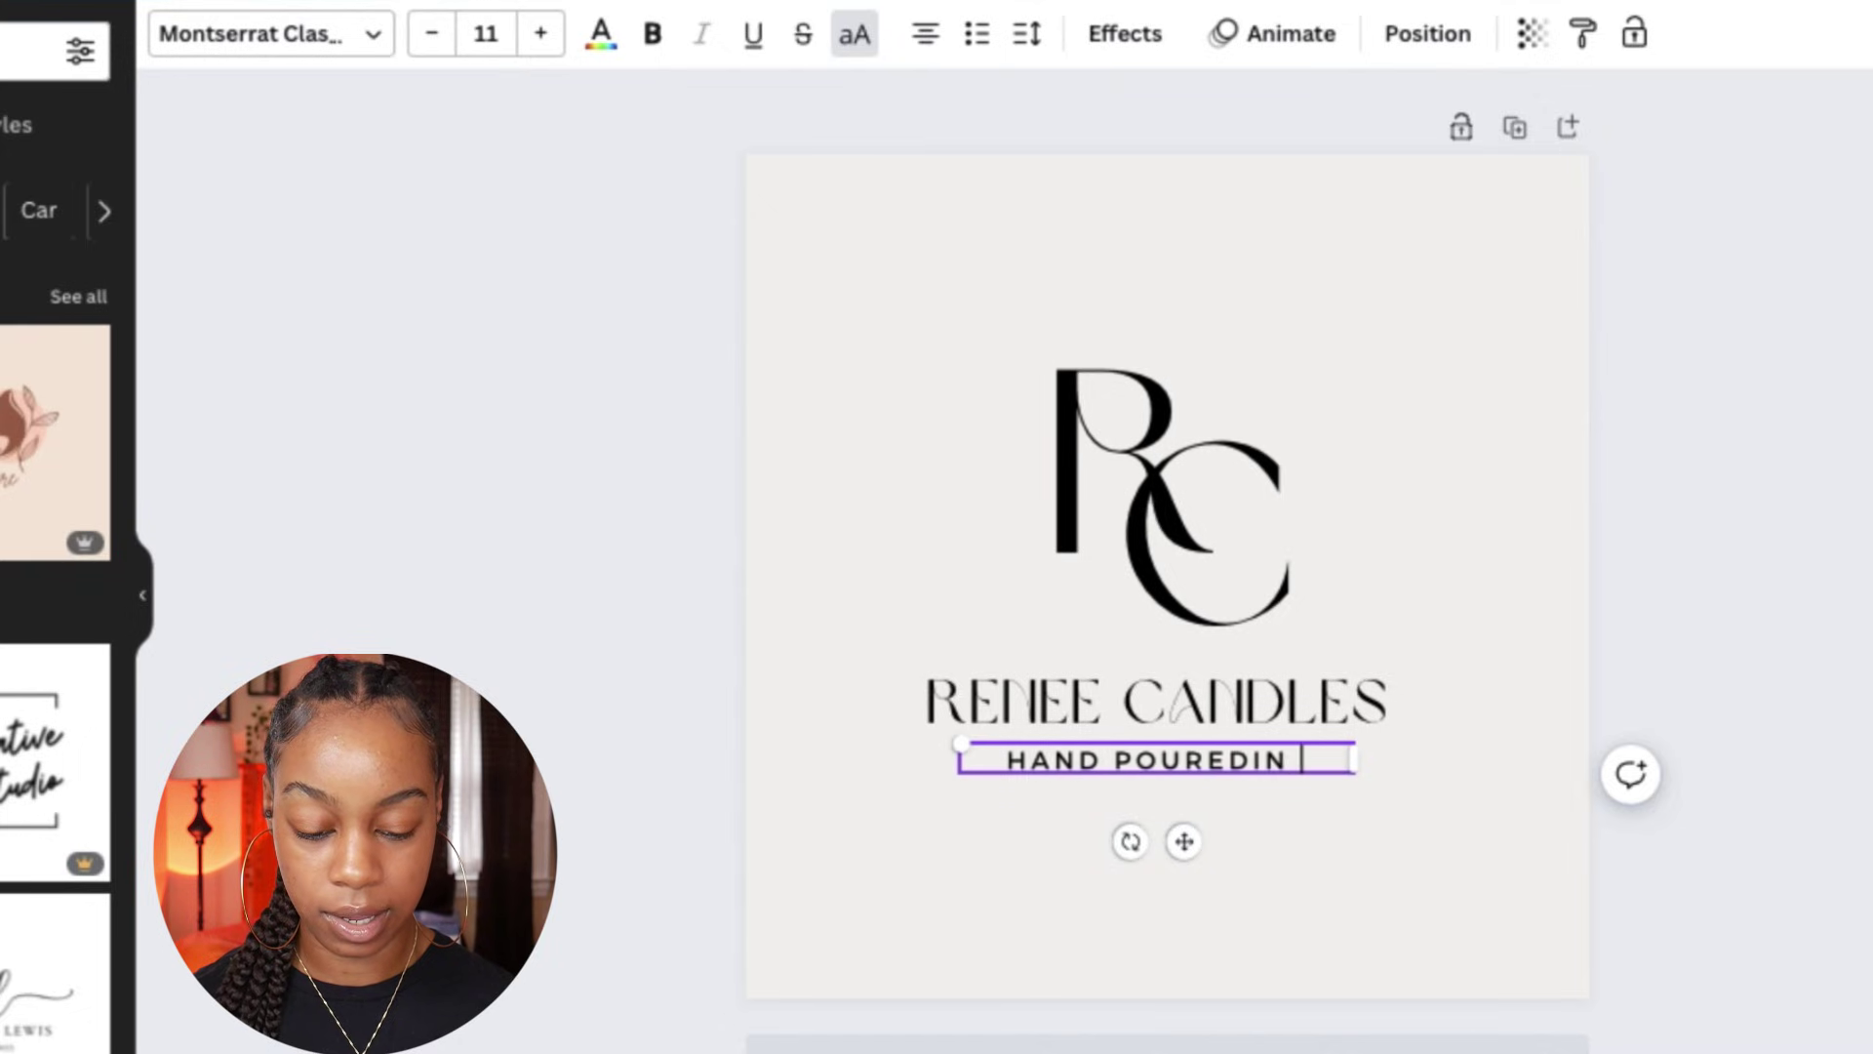
key("Return")
key("BackSpace")
type("A")
key("BackSpace")
type("LAND")
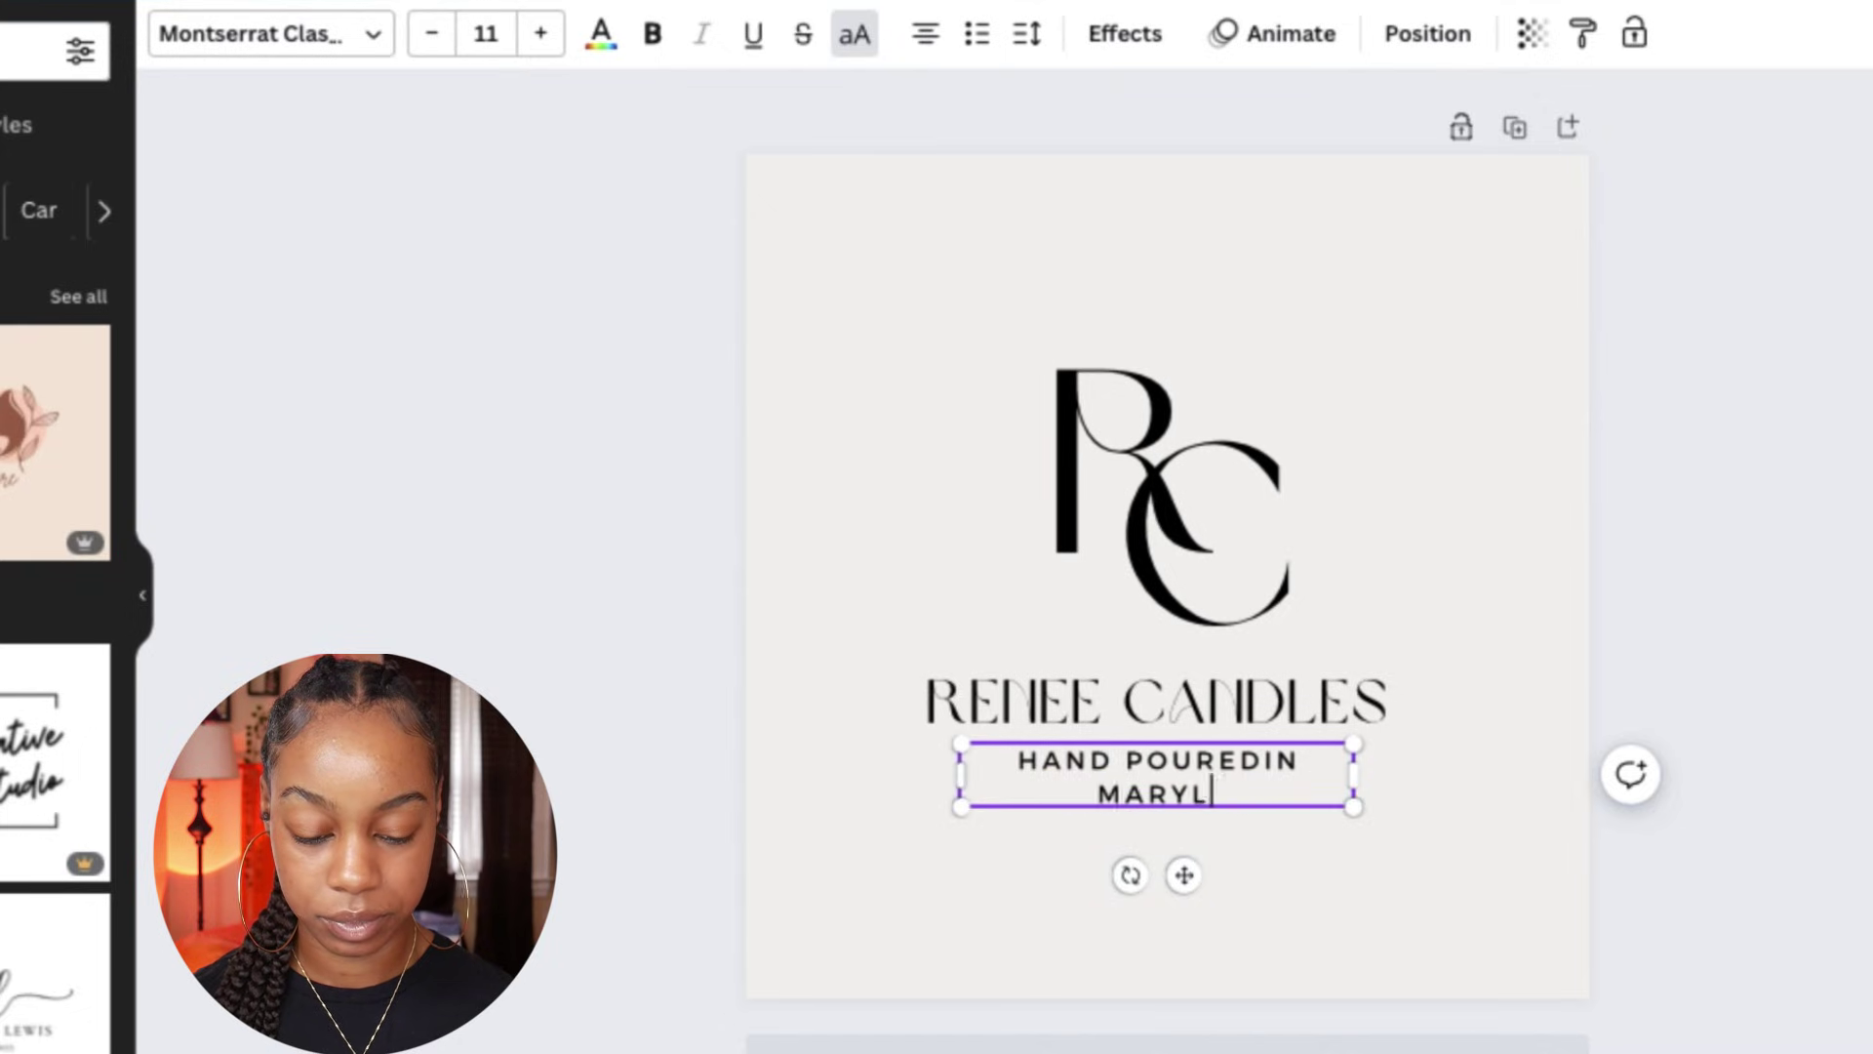
left_click(1777, 607)
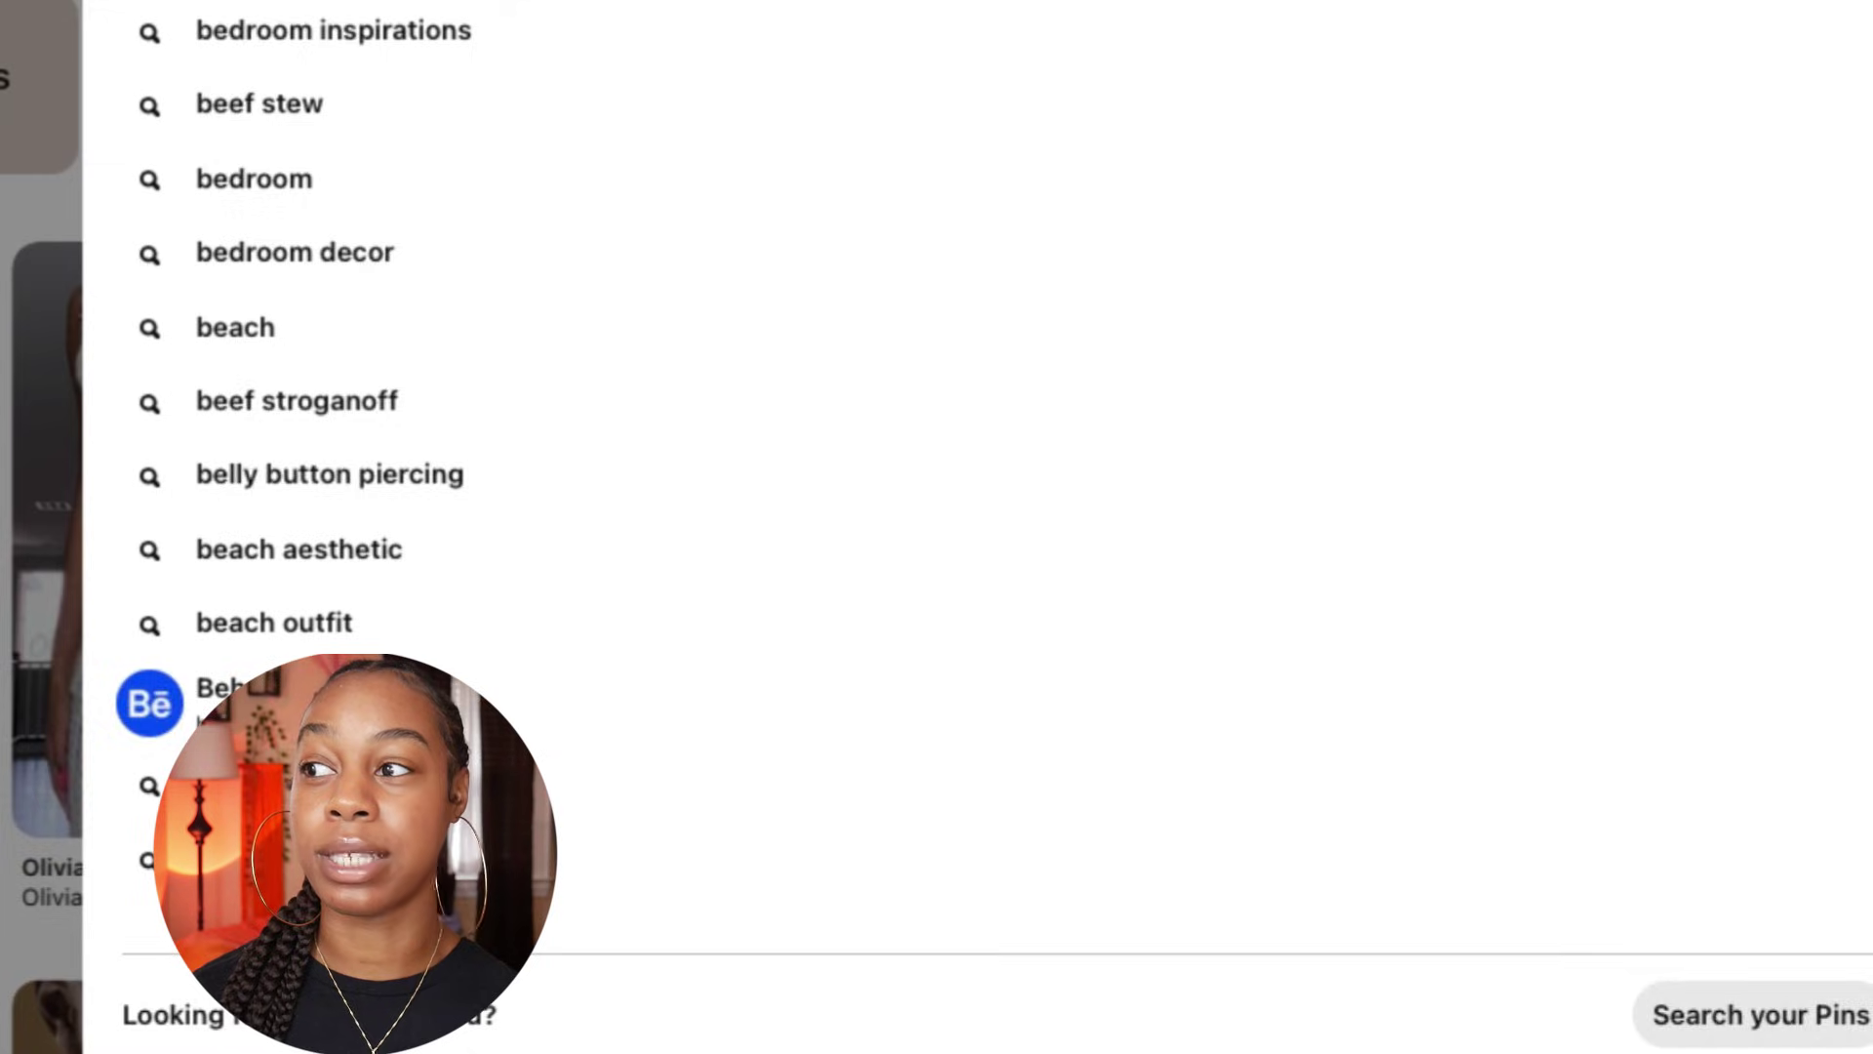
- Search Pinterest for 'beachy color palette' and open the Shoreline beach palette pin
type("achy color palette")
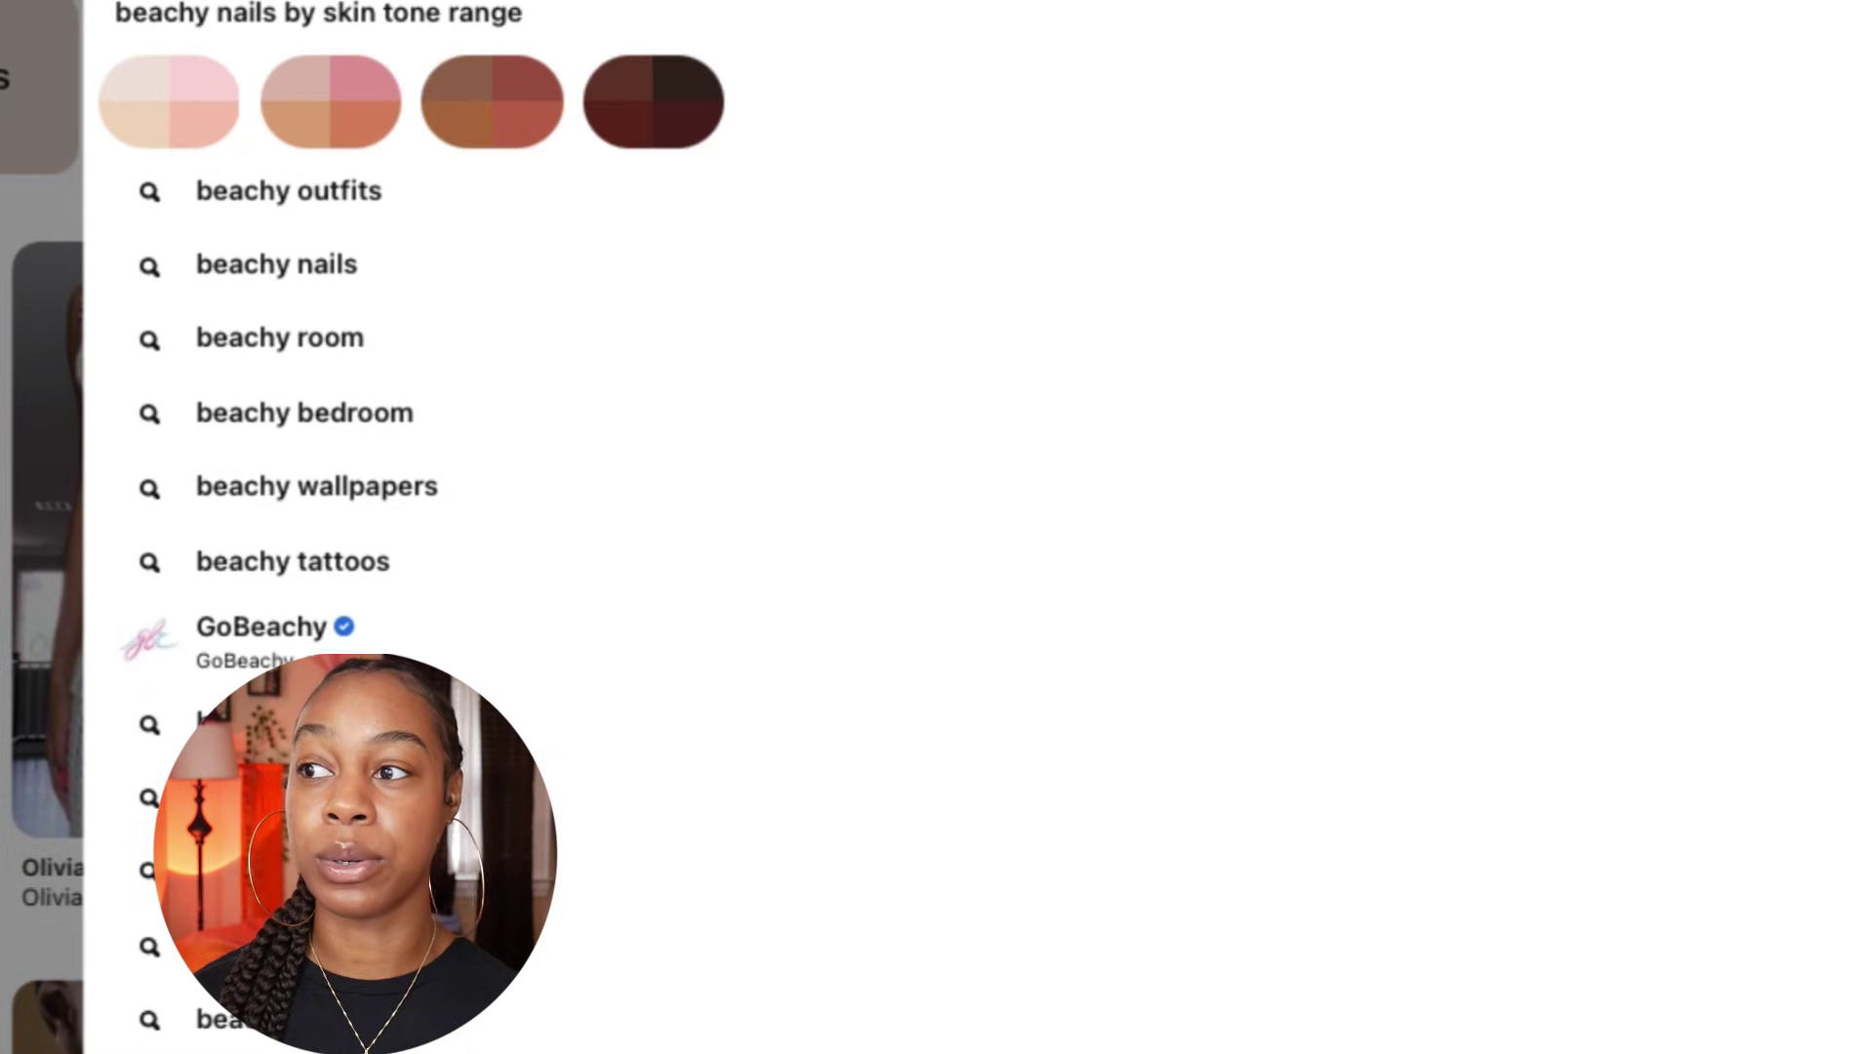
key("Return")
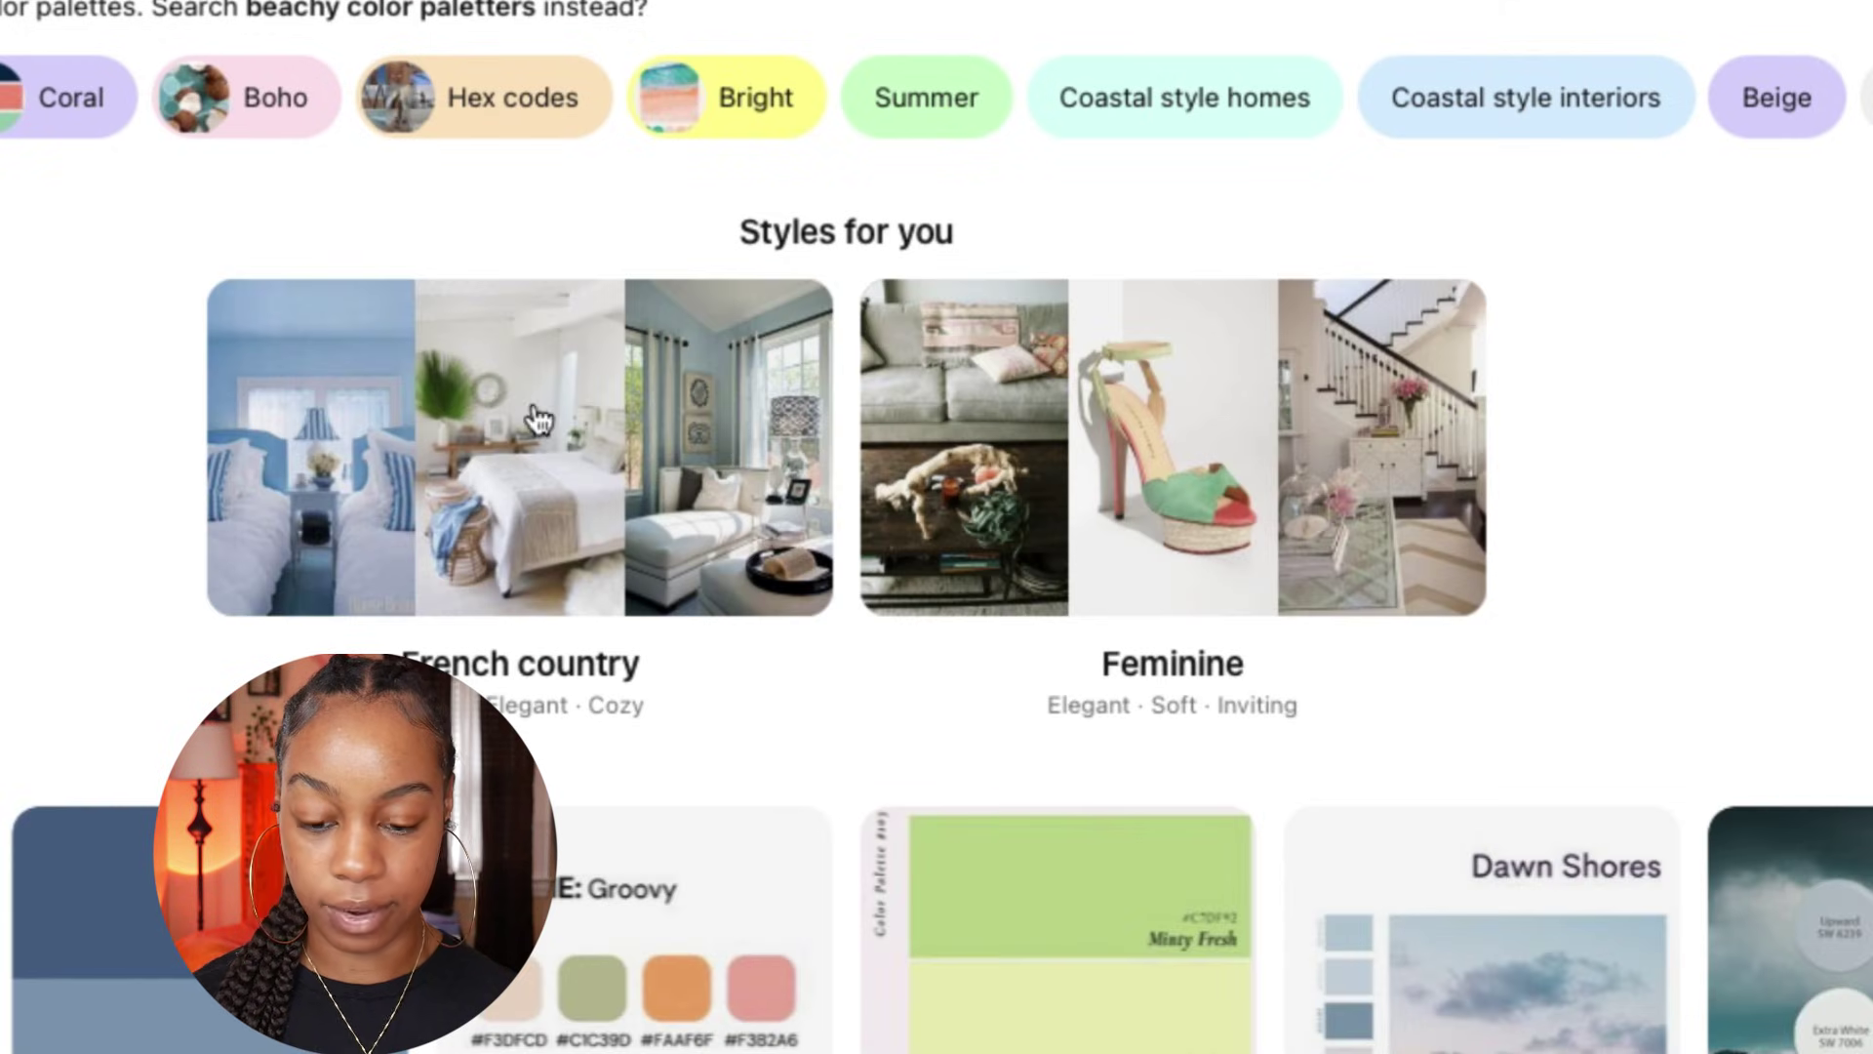
scroll(810, 532, "down", 5)
scroll(809, 531, "down", 2)
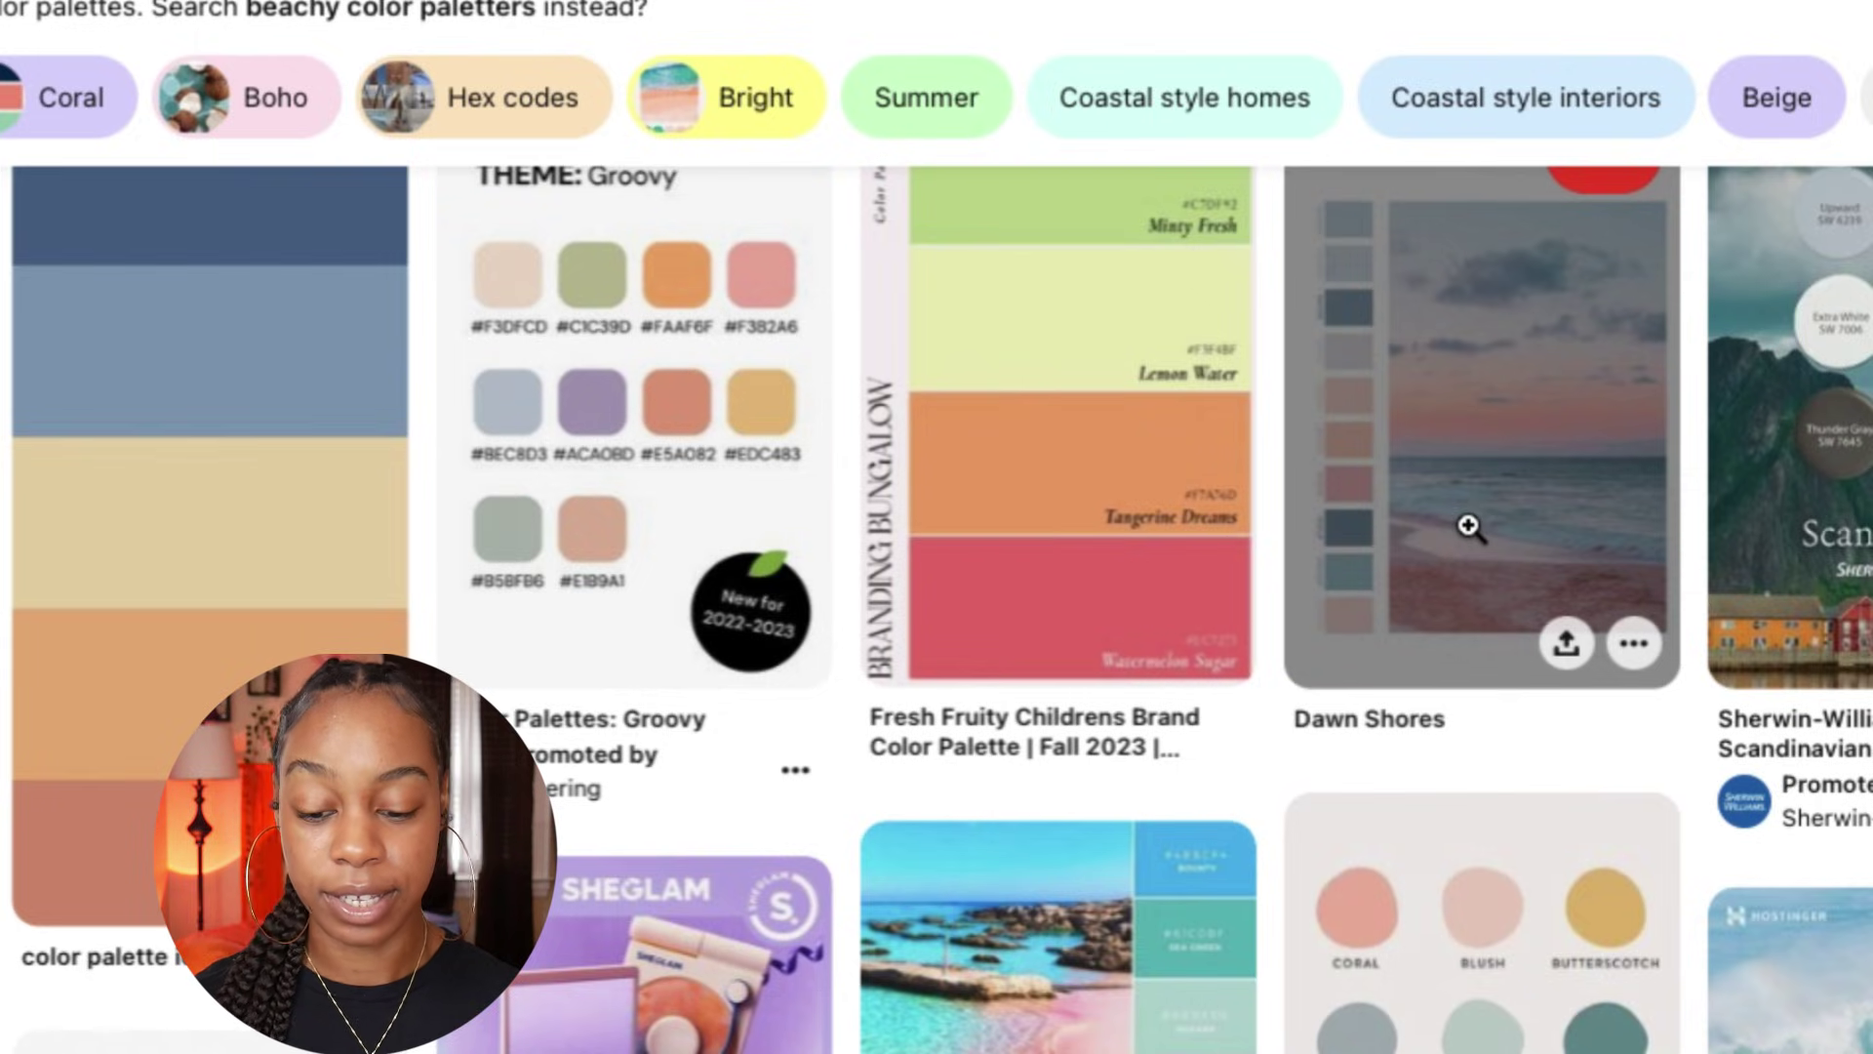
scroll(1470, 527, "down", 5)
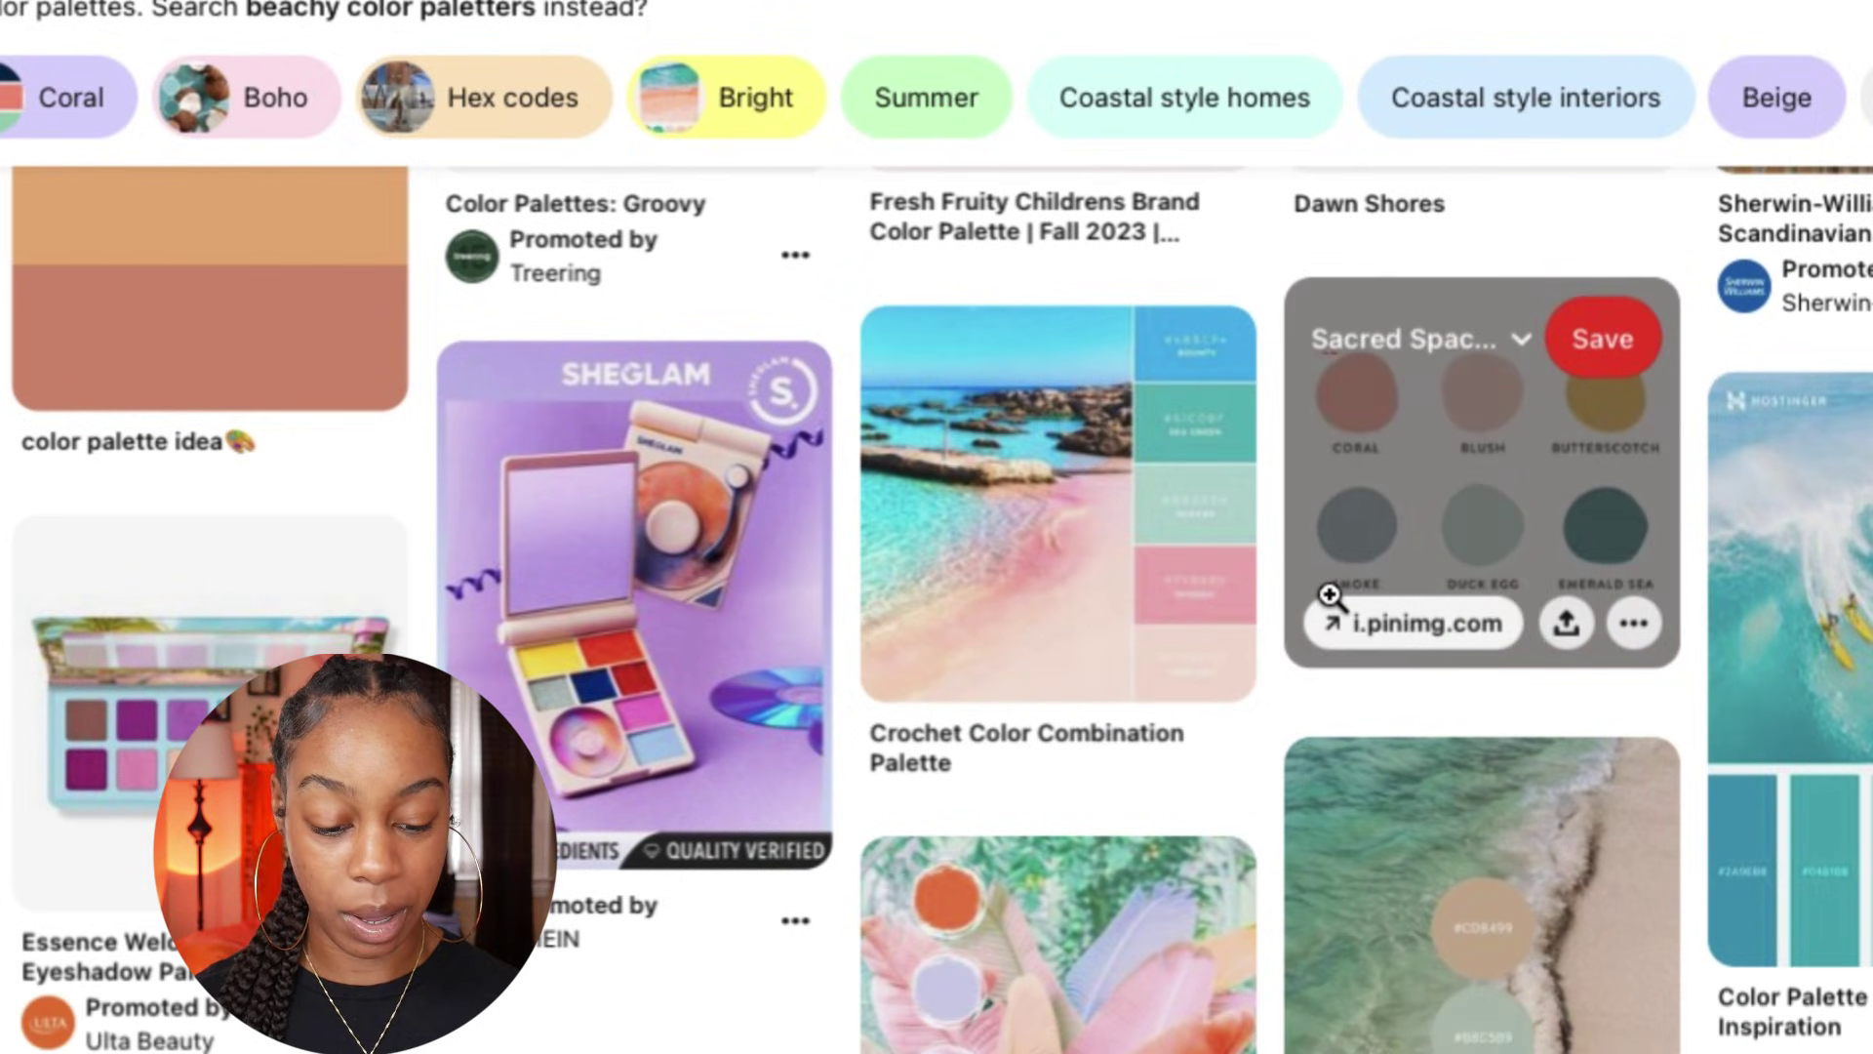
scroll(1327, 603, "down", 3)
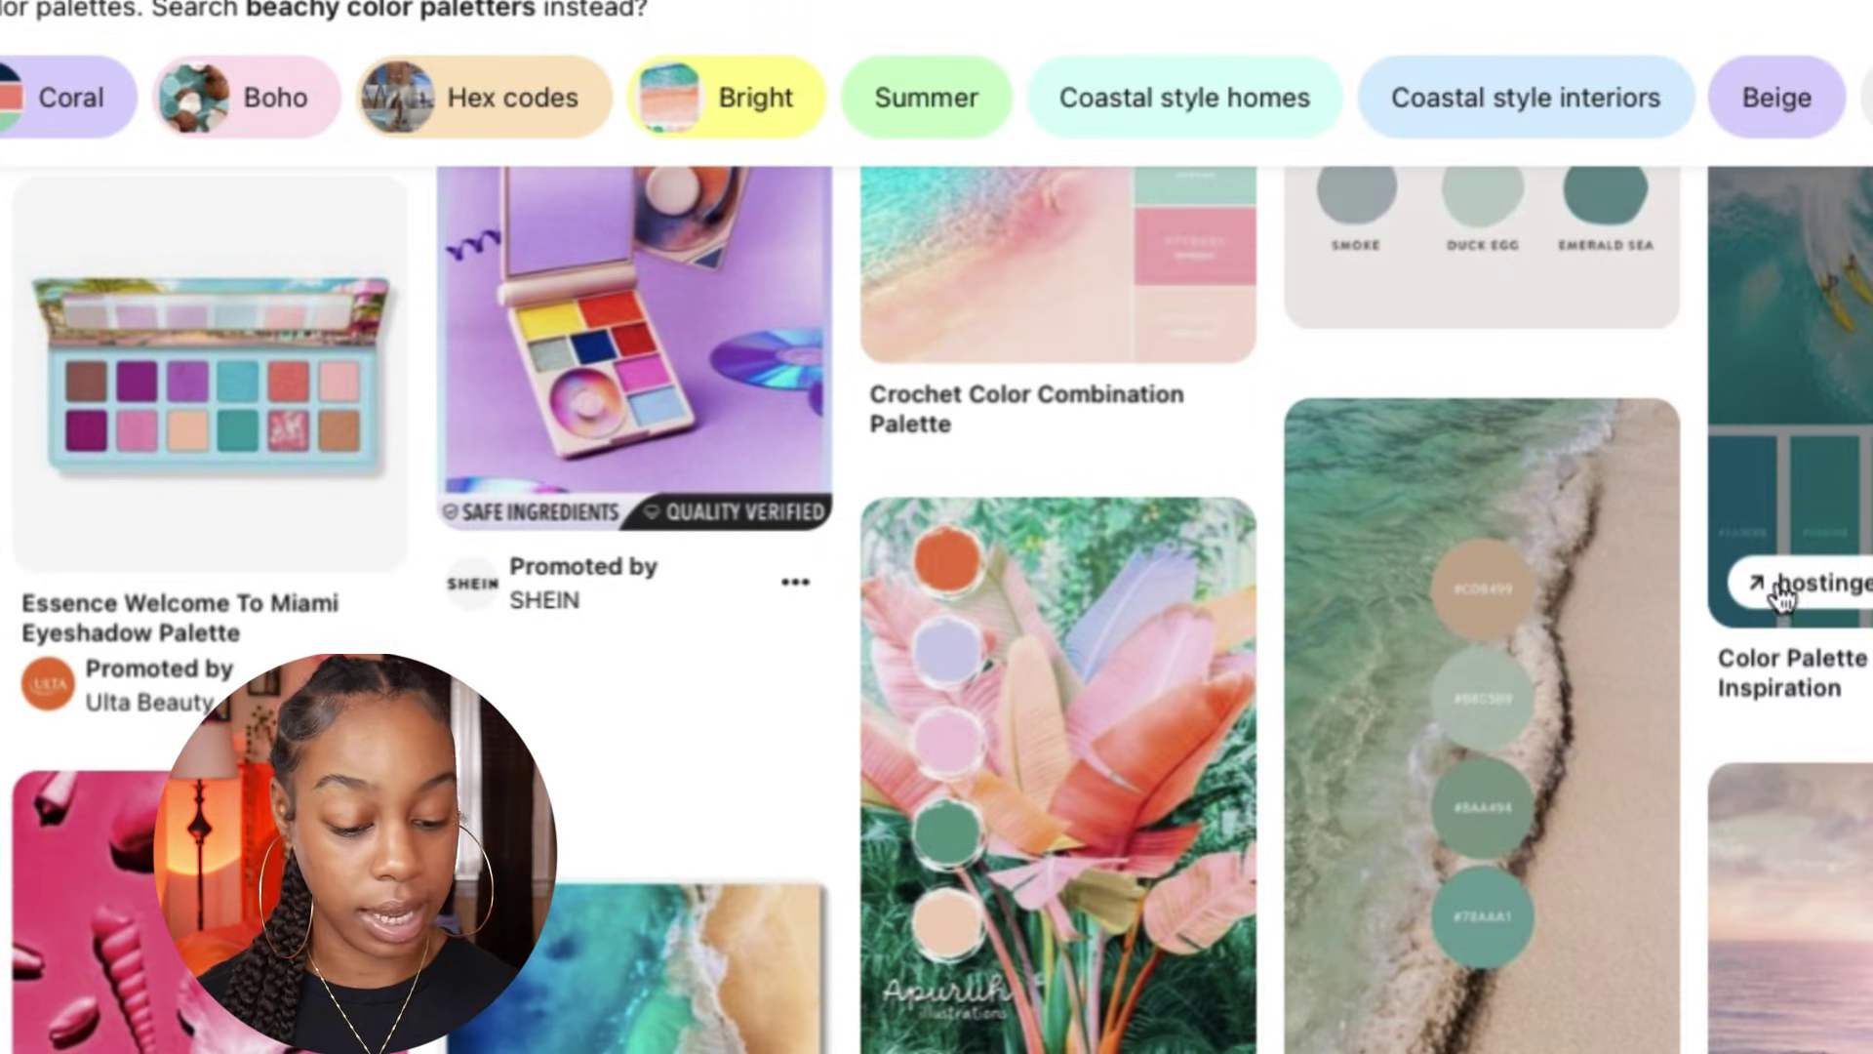
scroll(1532, 527, "down", 4)
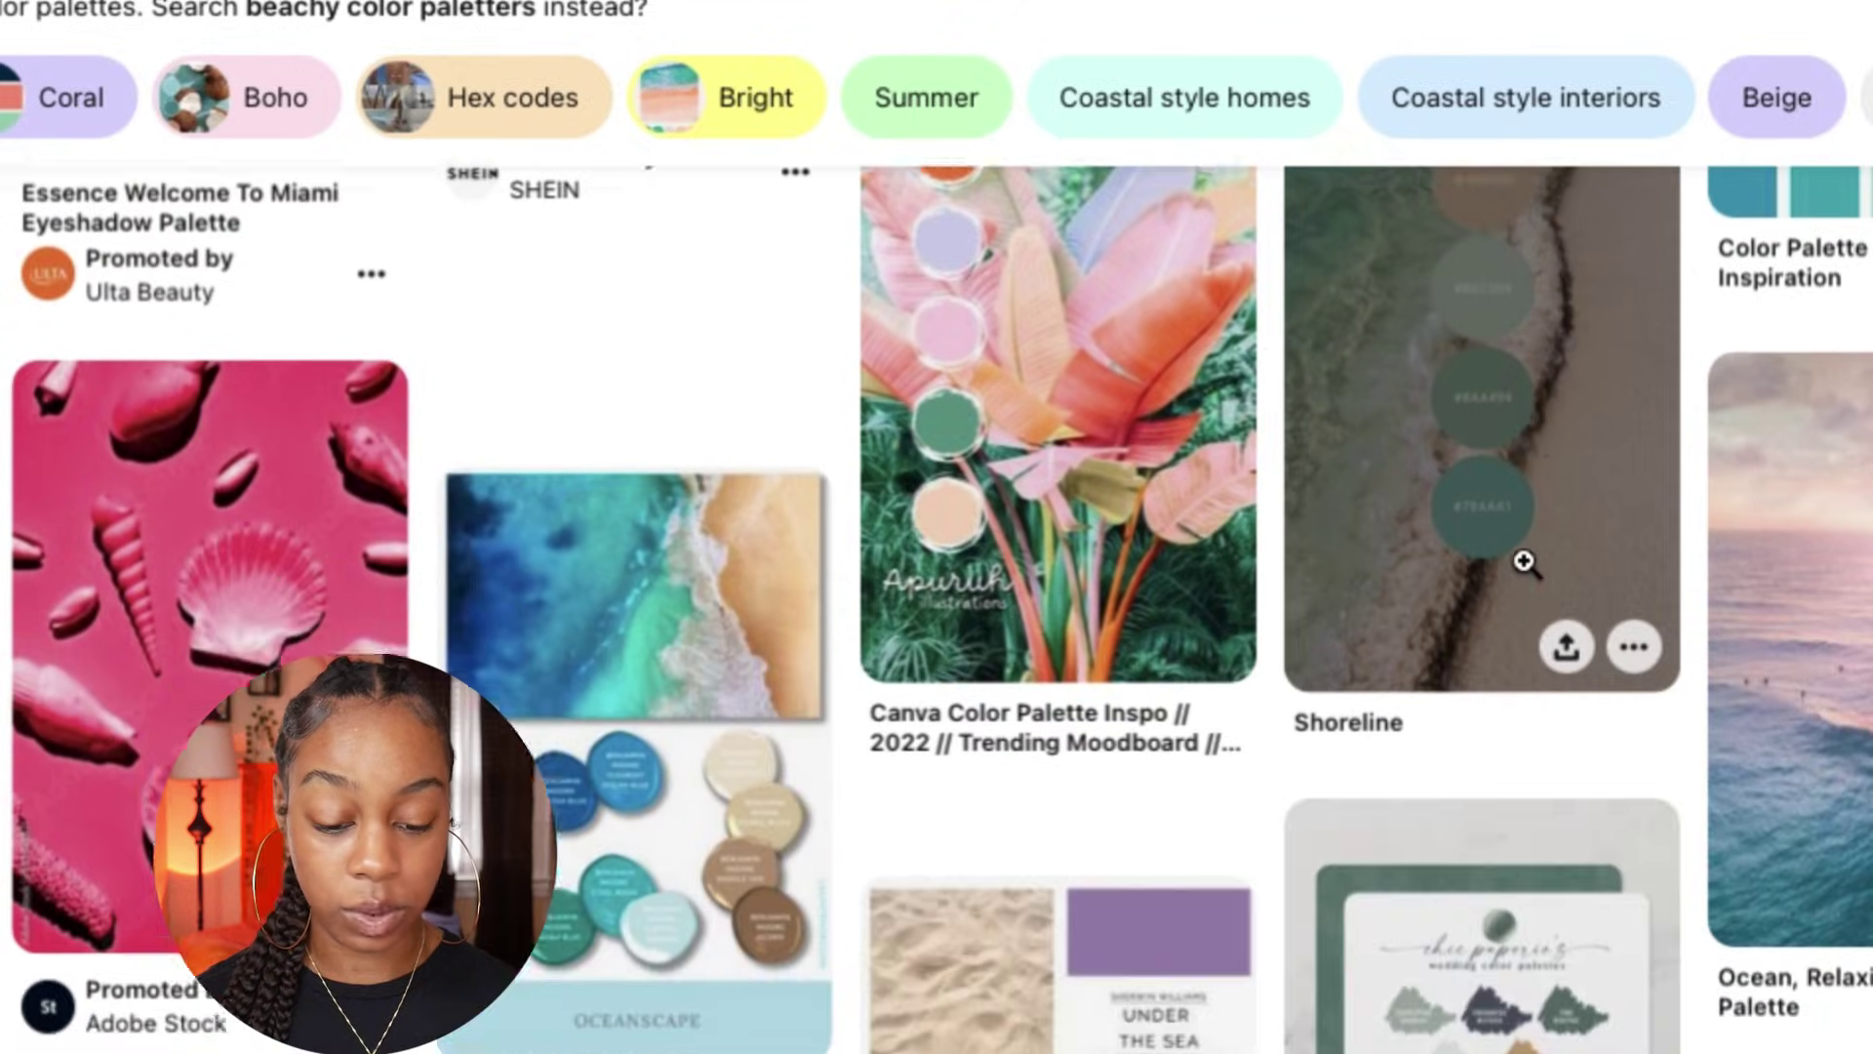
left_click(1547, 463)
scroll(898, 571, "down", 2)
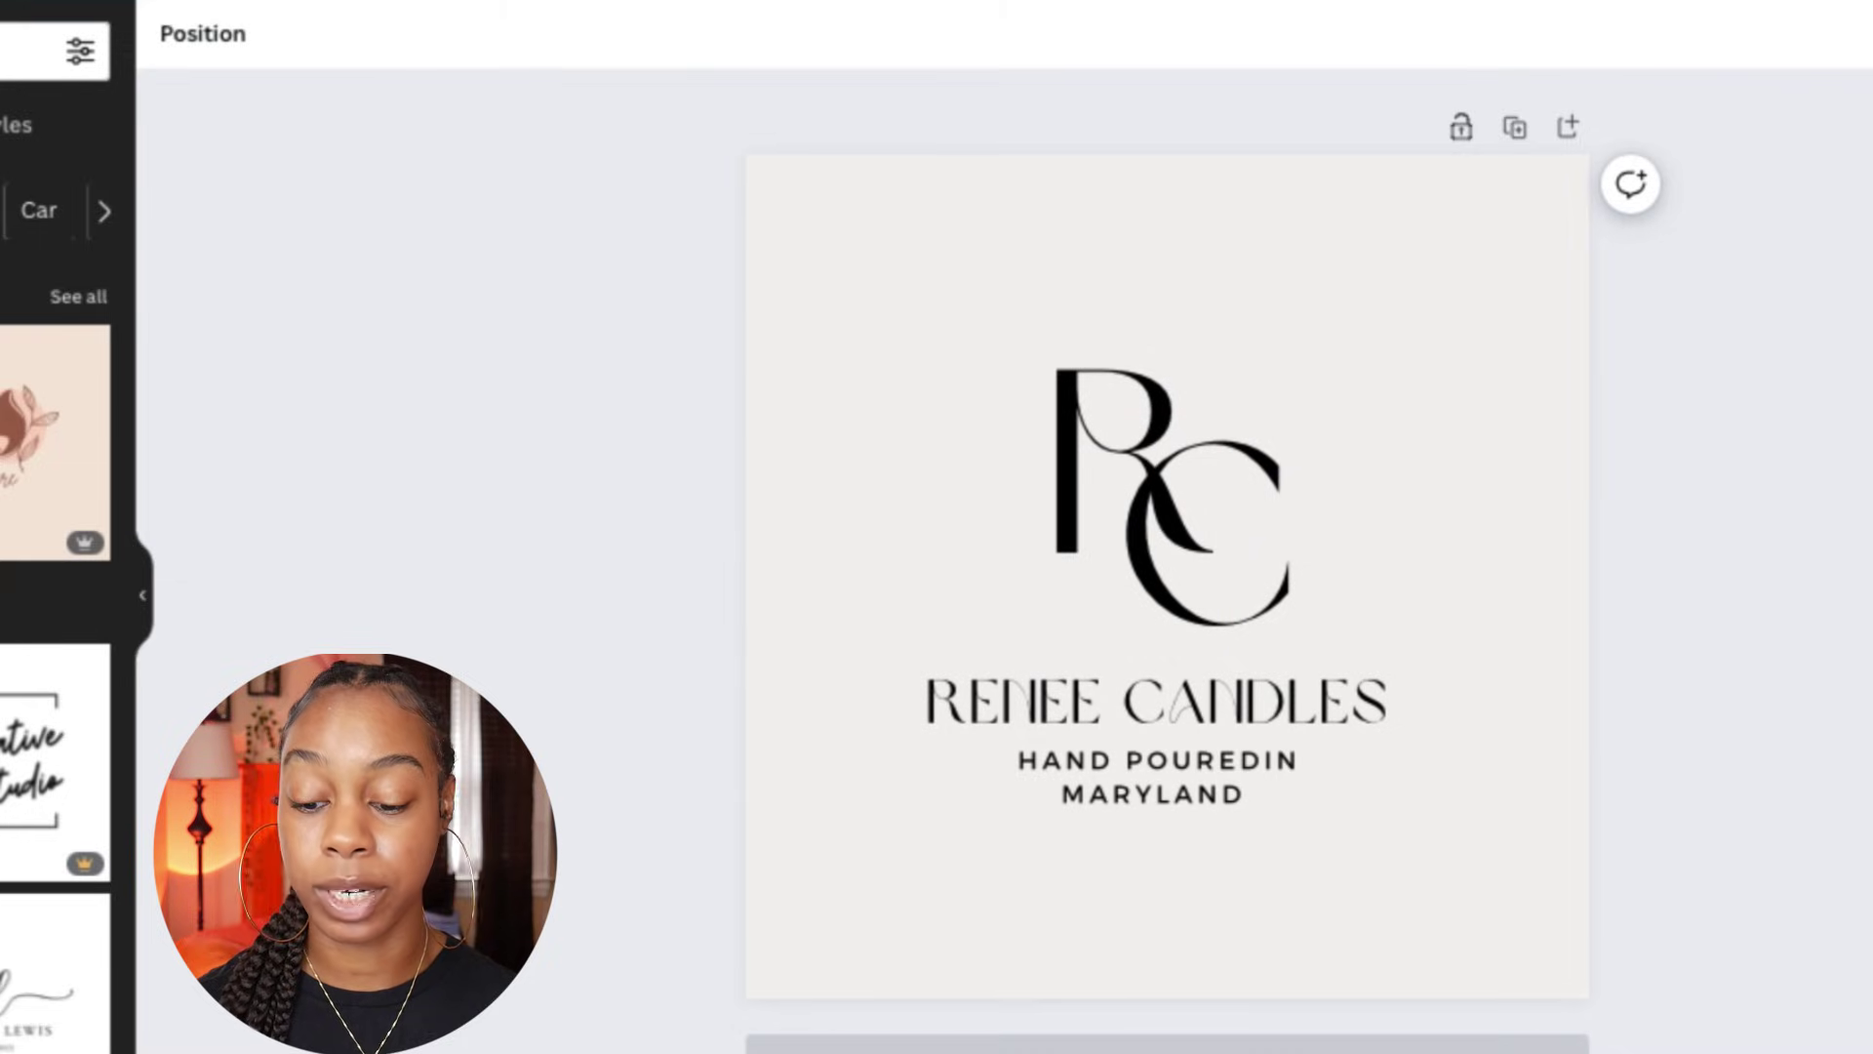
- Add page 2, paste the Shoreline palette image, and place a circle on its empty right side
key("ctrl+Return")
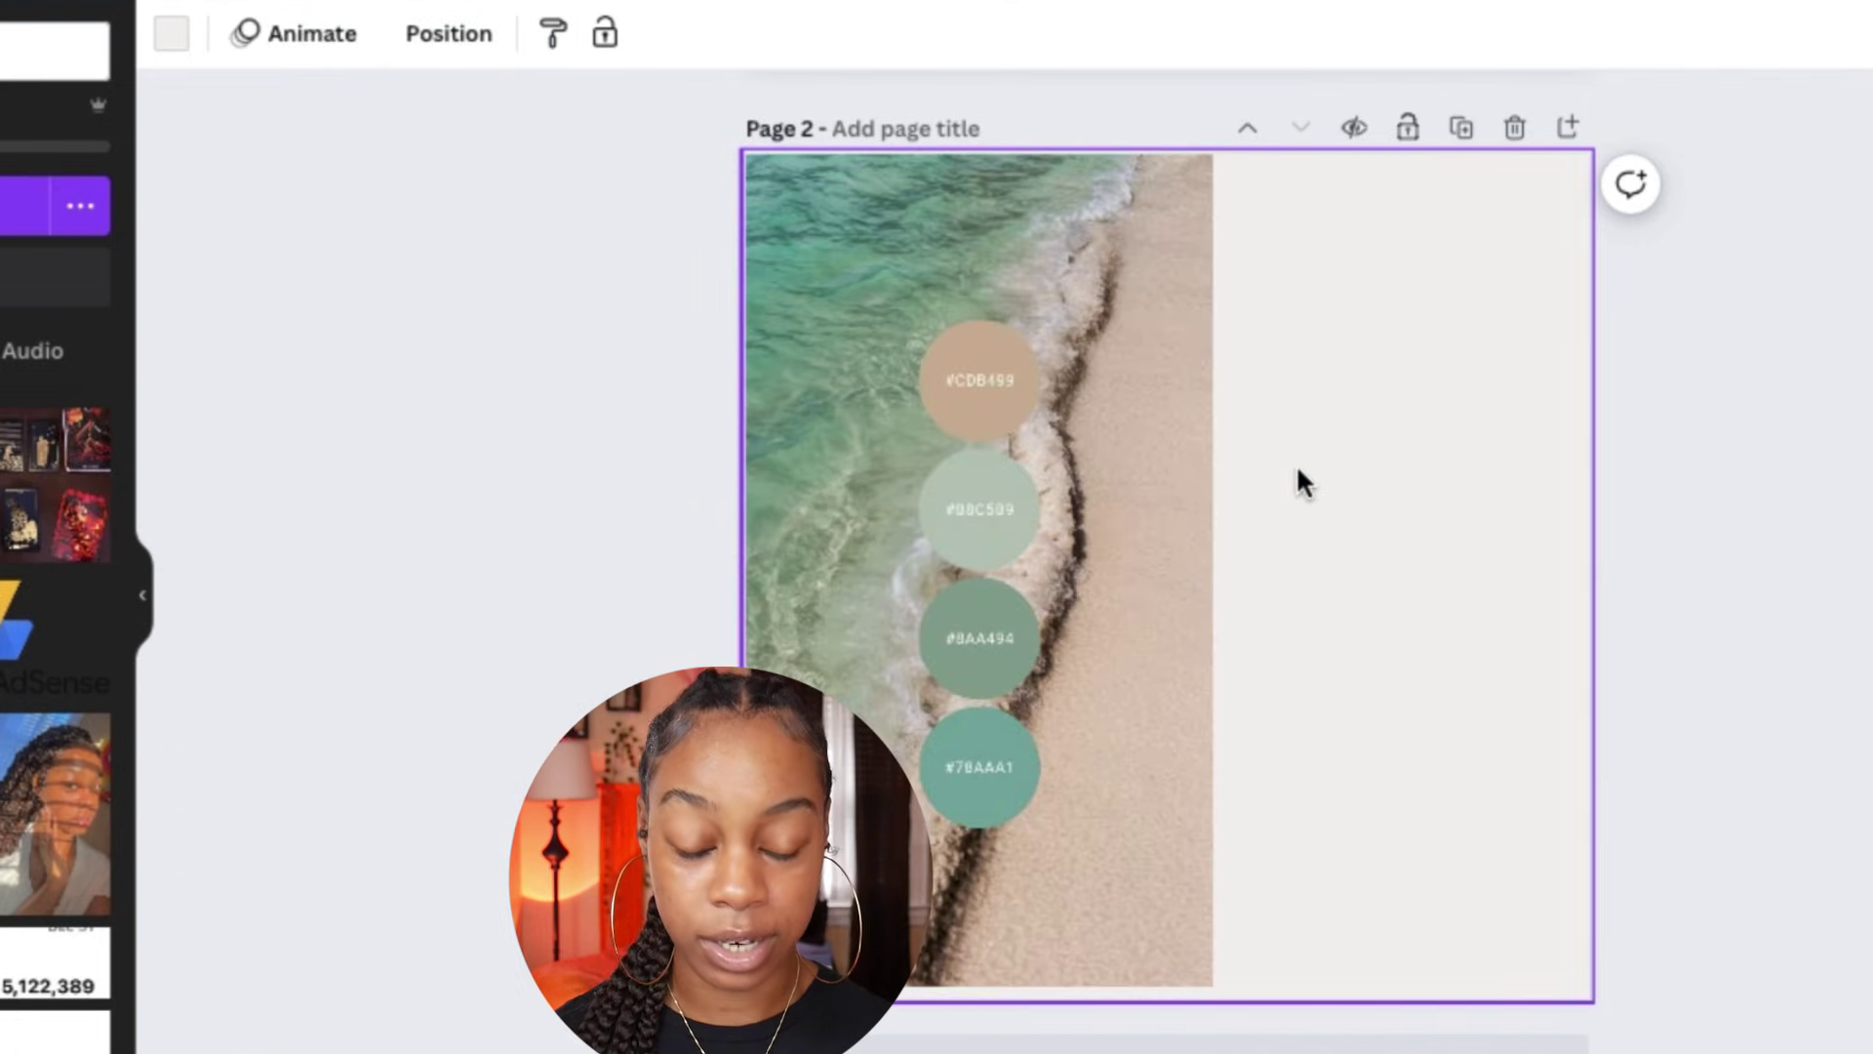
key("ctrl+v")
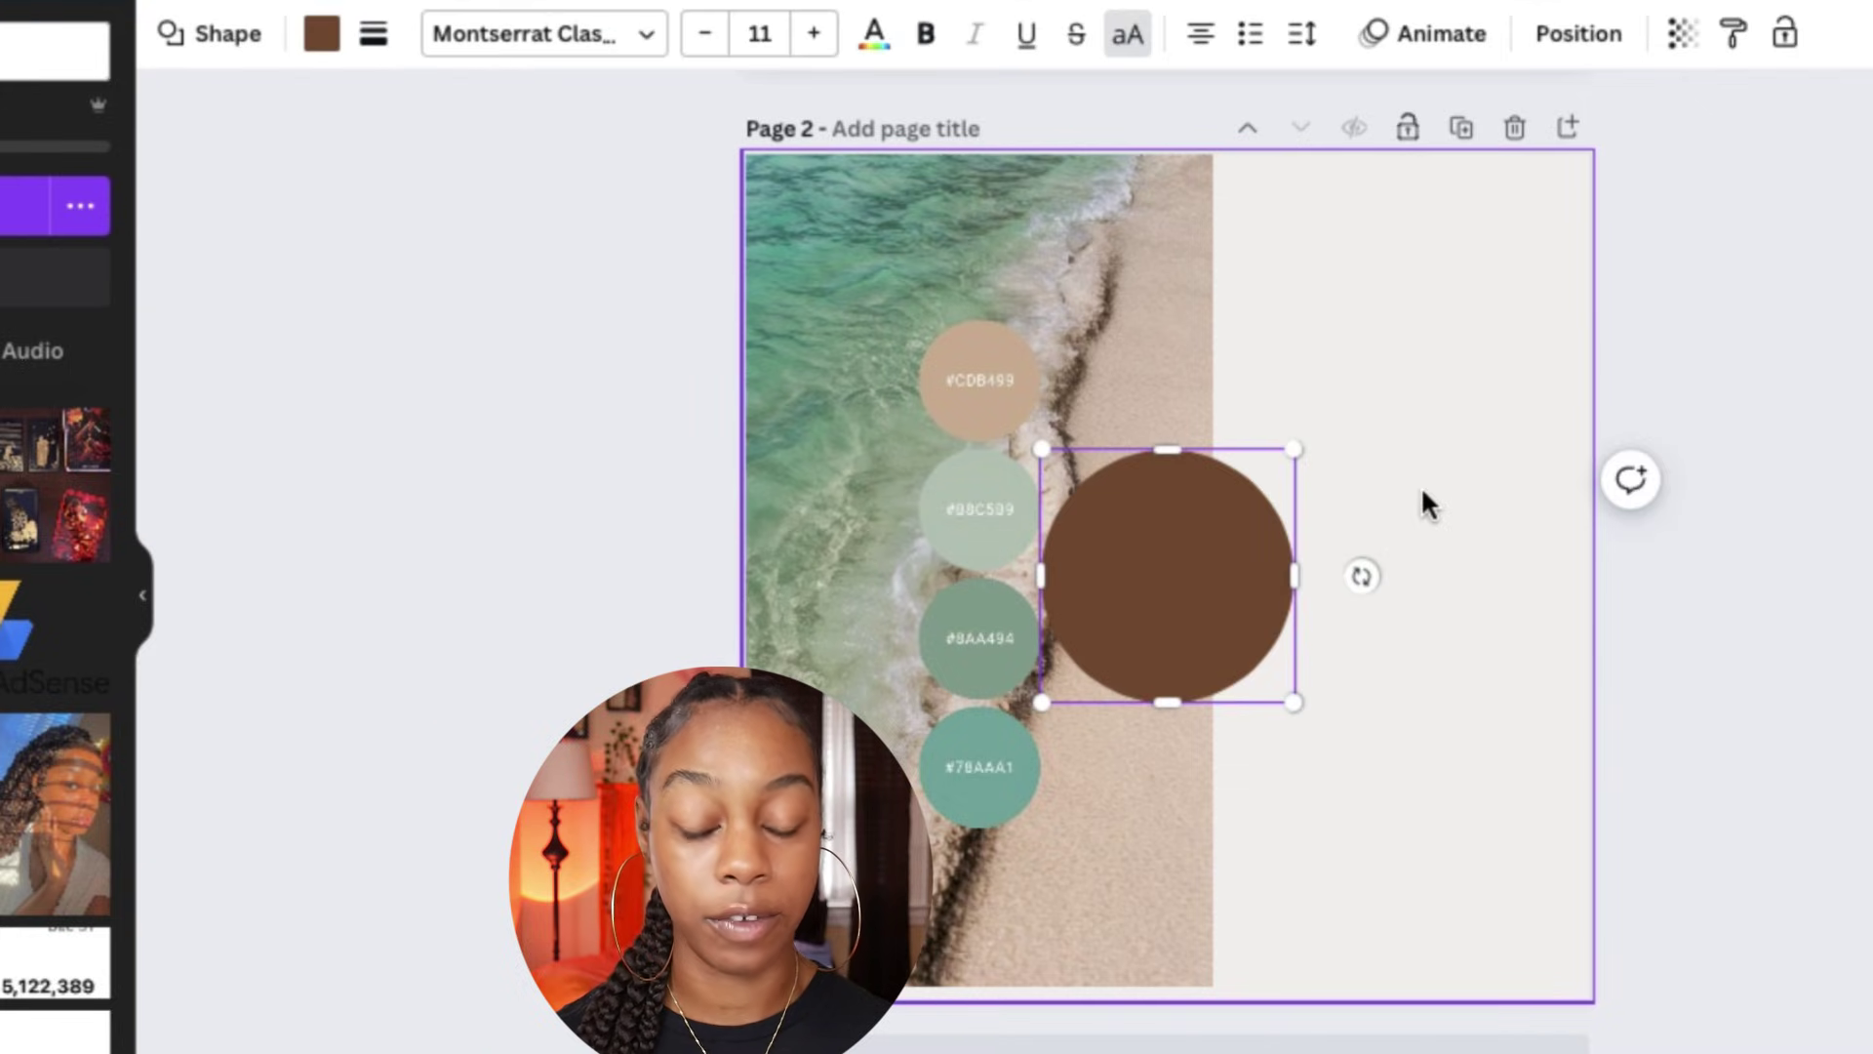
left_click_drag(1227, 624, 1409, 419)
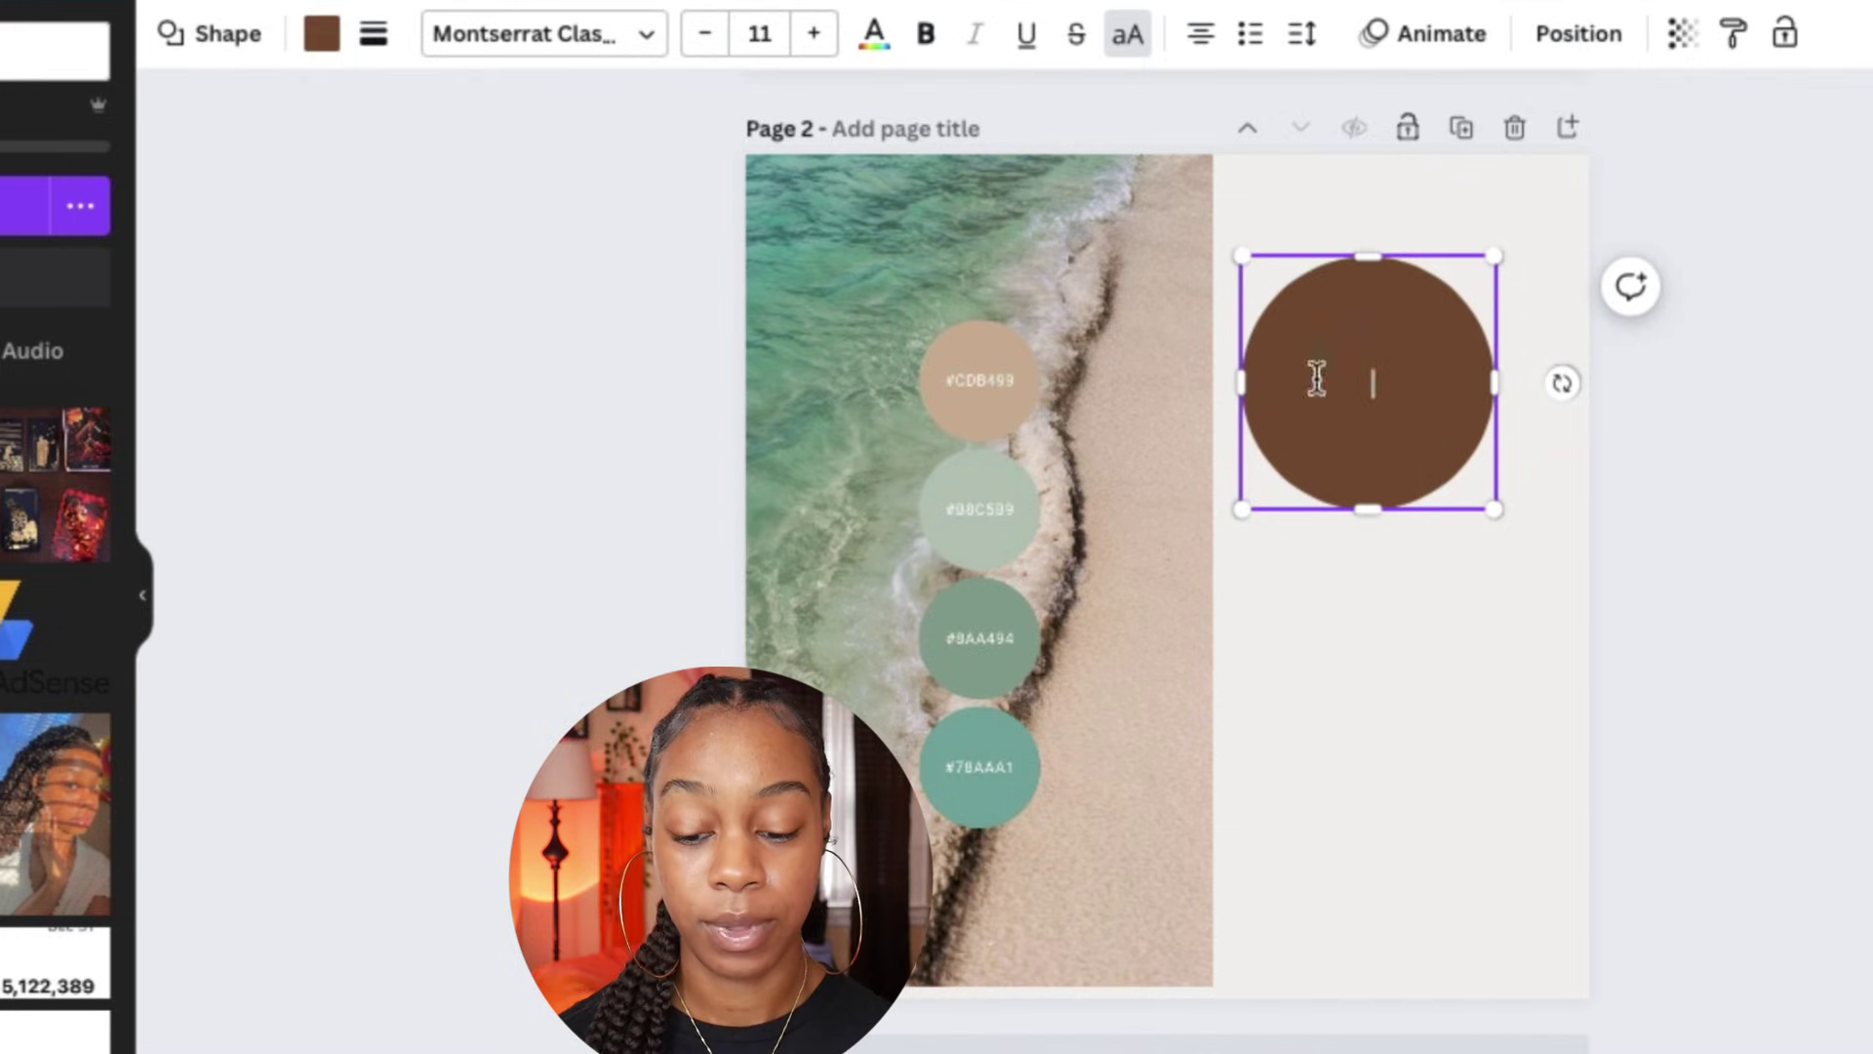
left_click(323, 35)
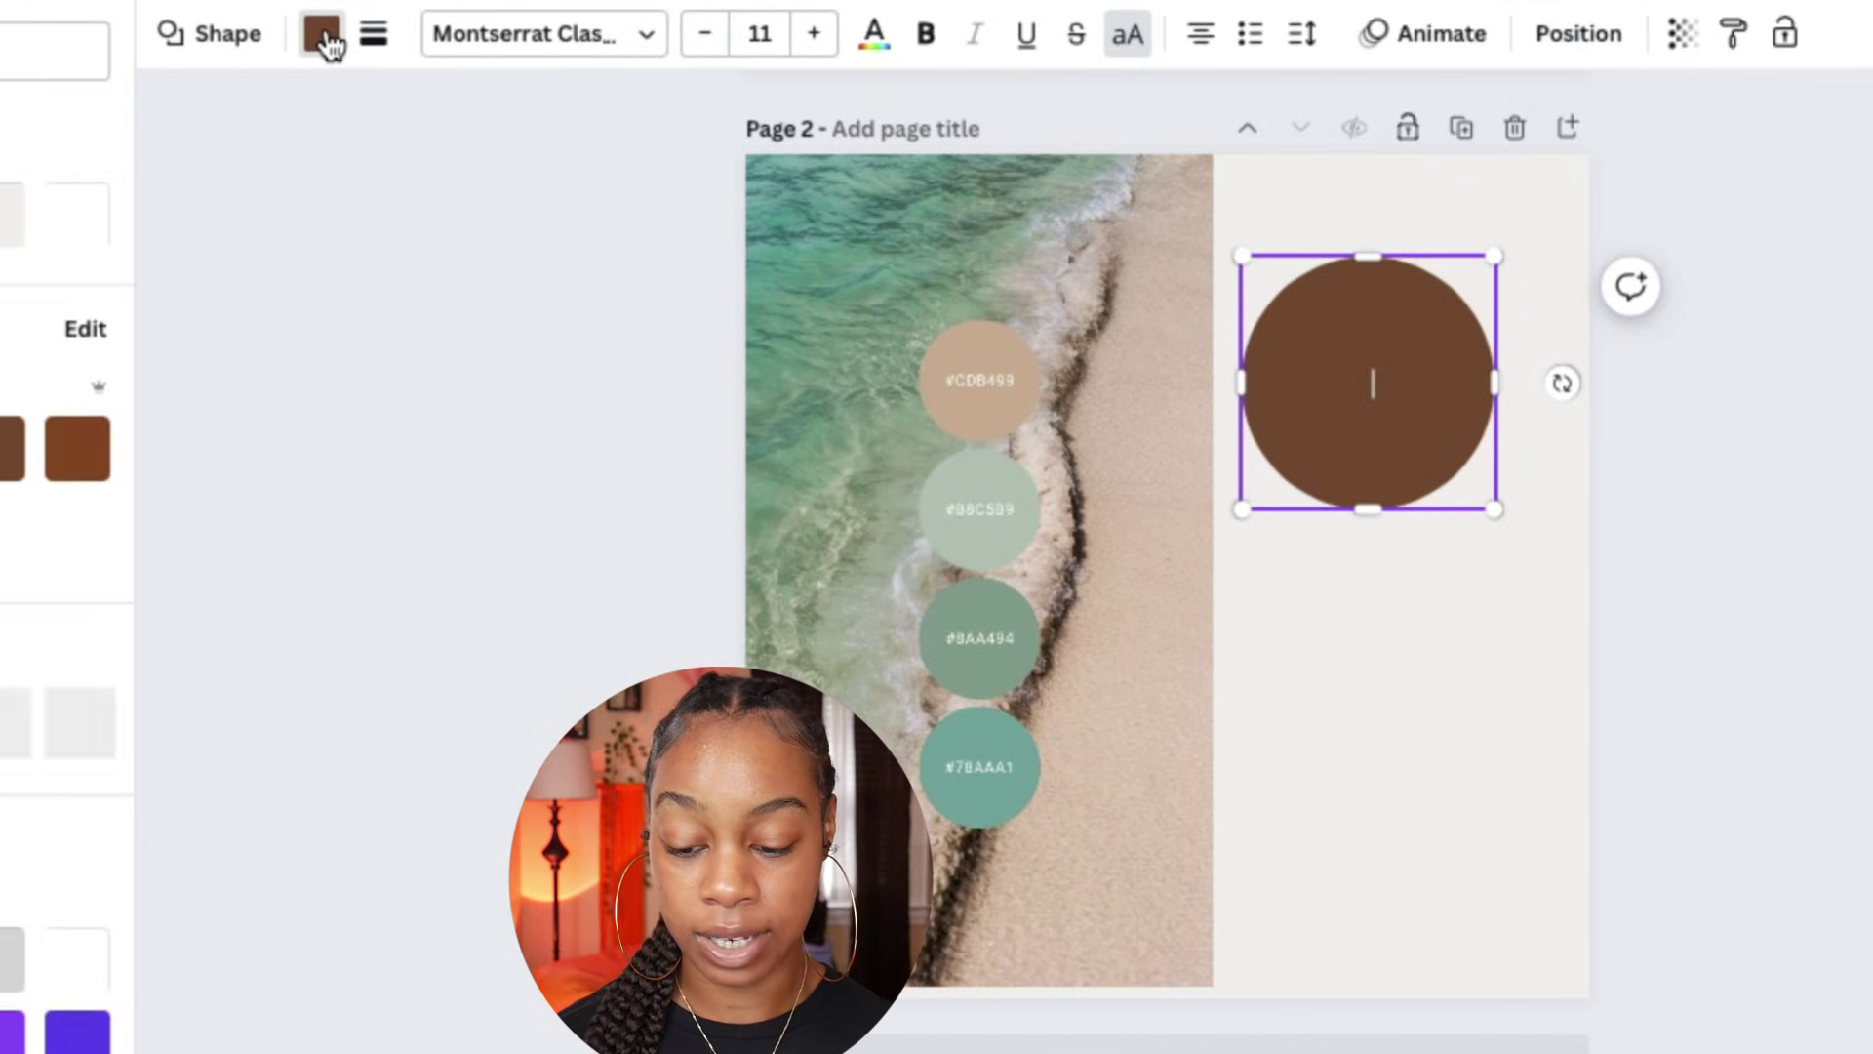
- Make the circle sand beige and nudge it slightly lower
scroll(0, 613, "down", 1)
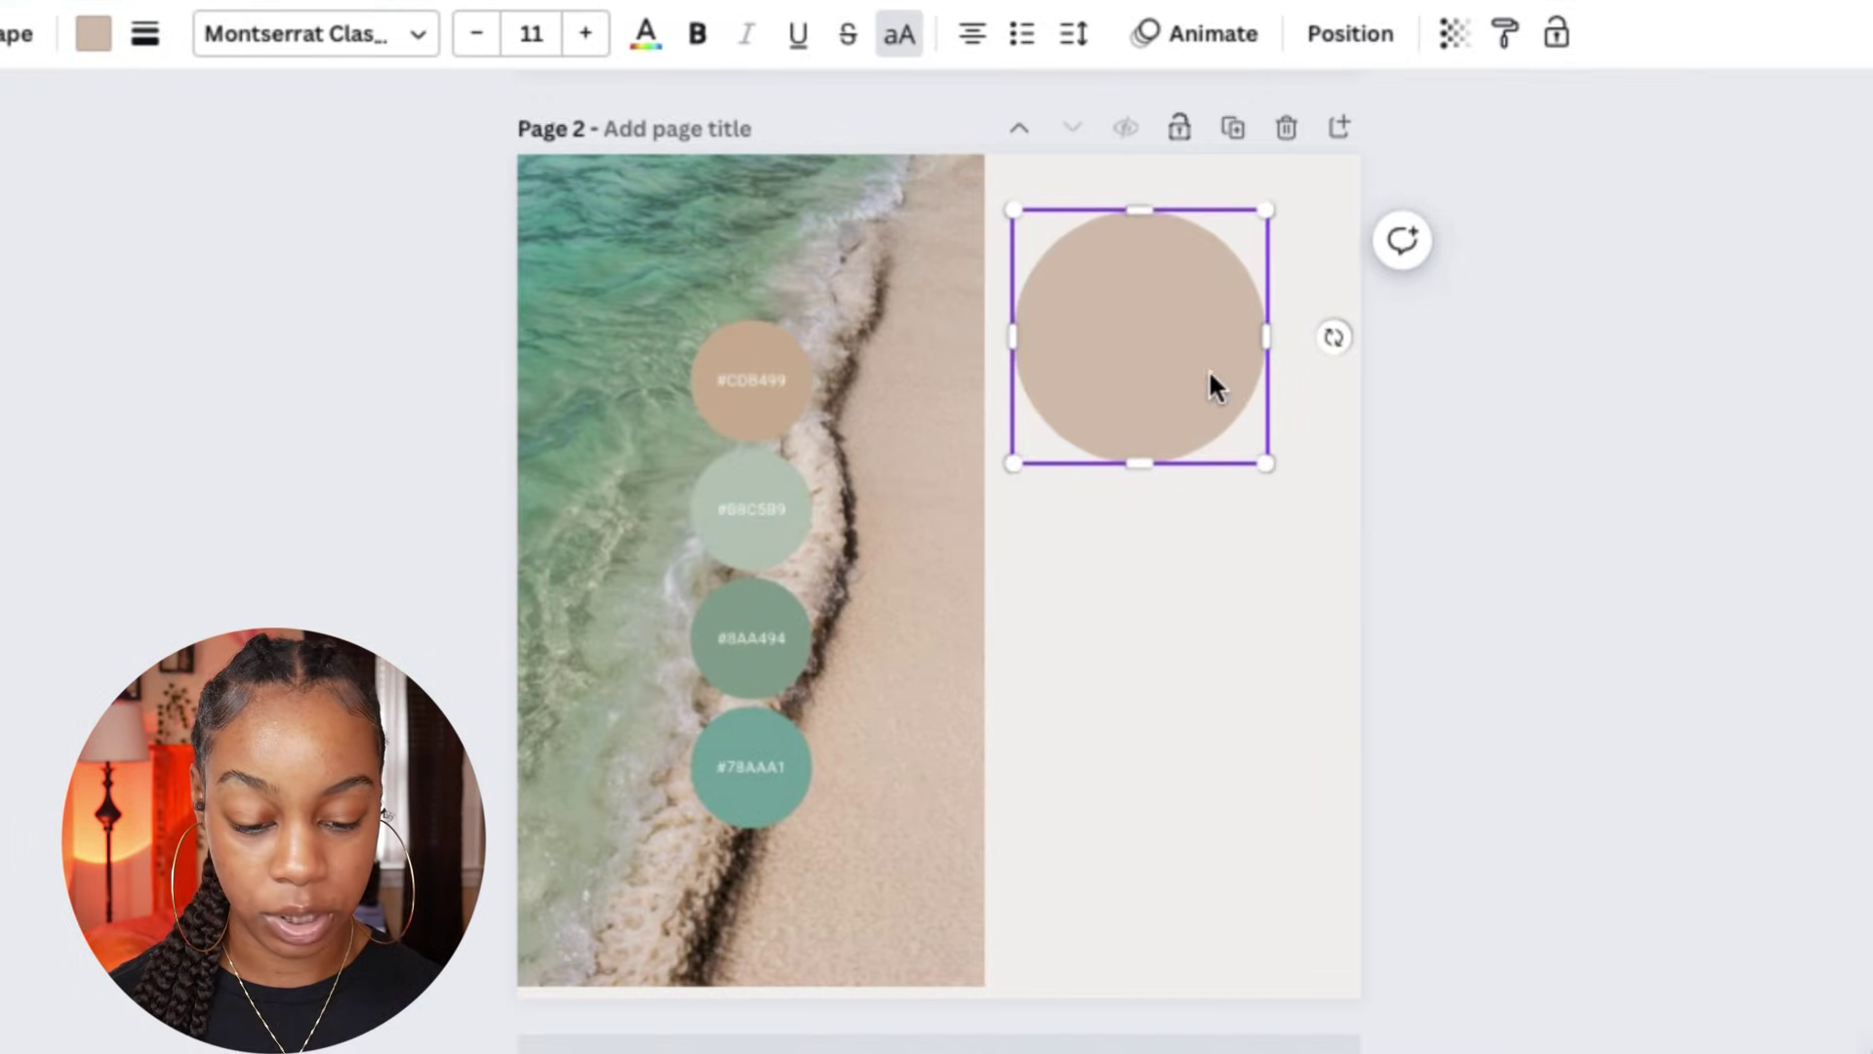
left_click_drag(1185, 312, 1200, 422)
left_click(1458, 537)
left_click(1164, 446)
- Duplicate the beige circle and arrange four circles in a column beside the palette image
left_click(1089, 243)
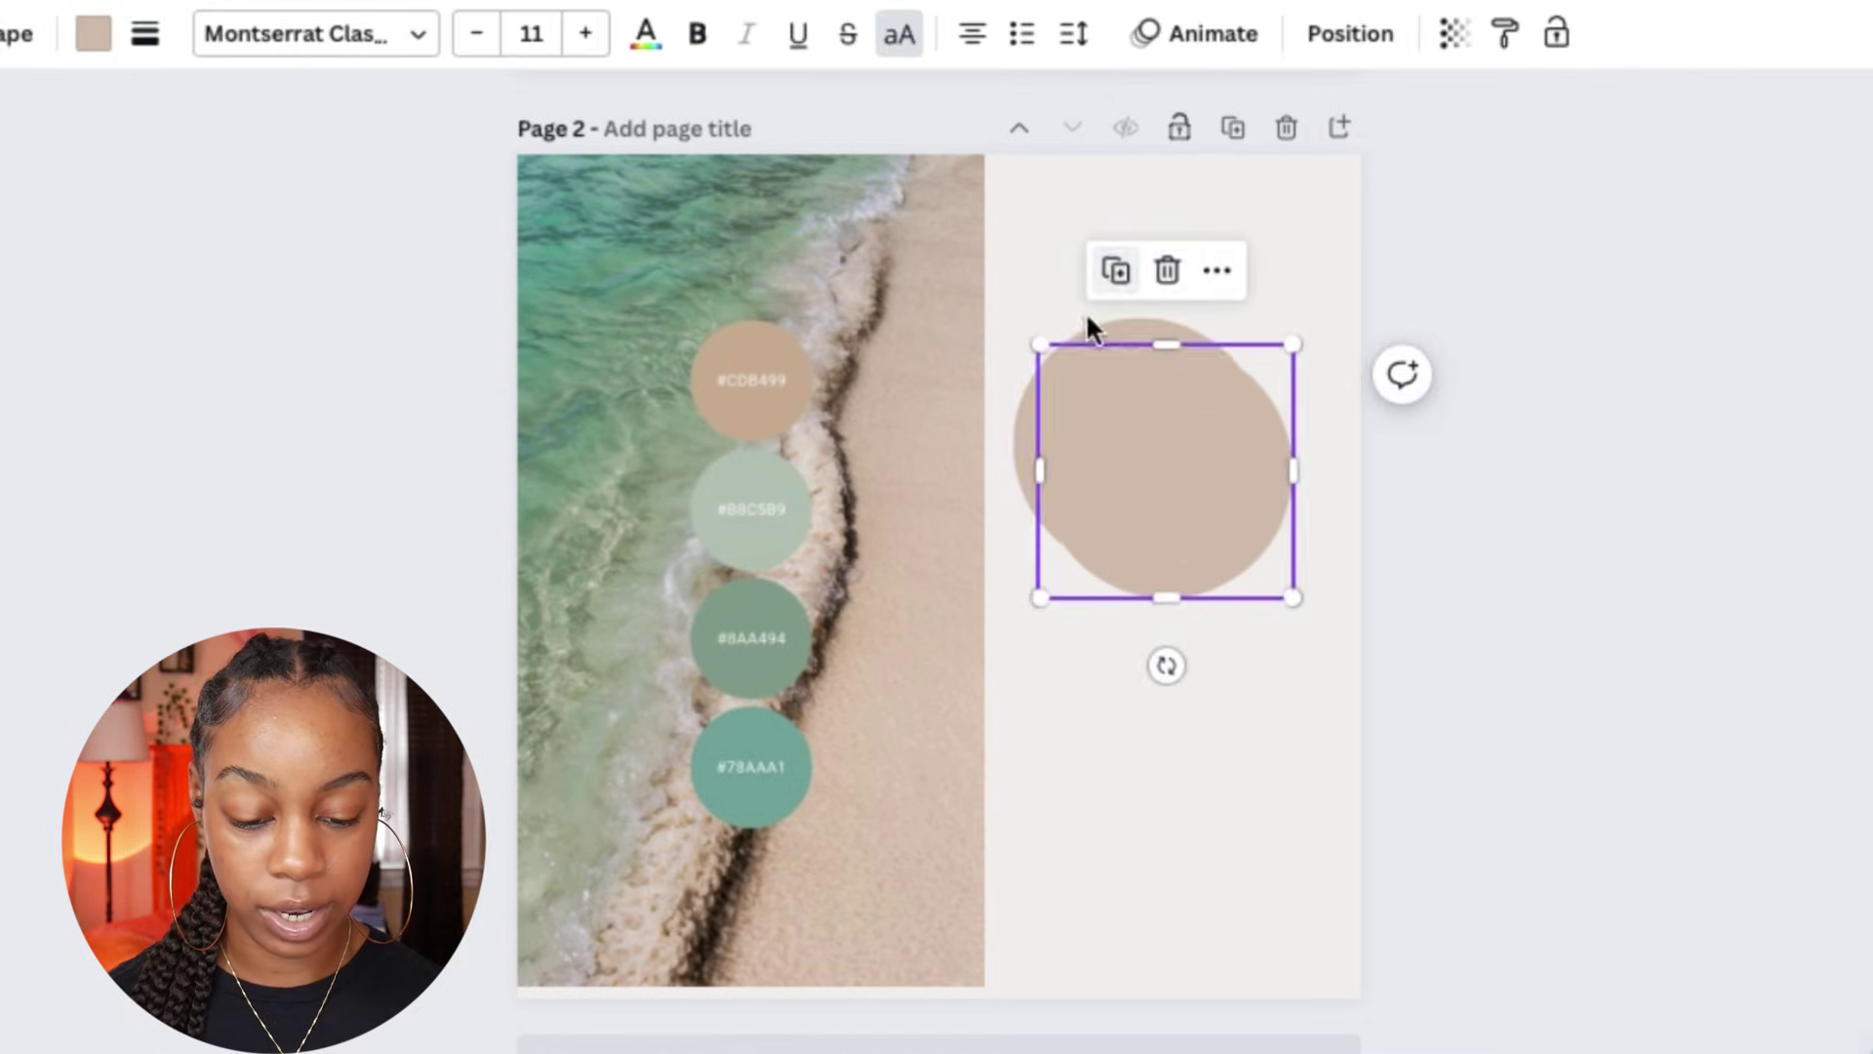
left_click_drag(1121, 586, 1123, 801)
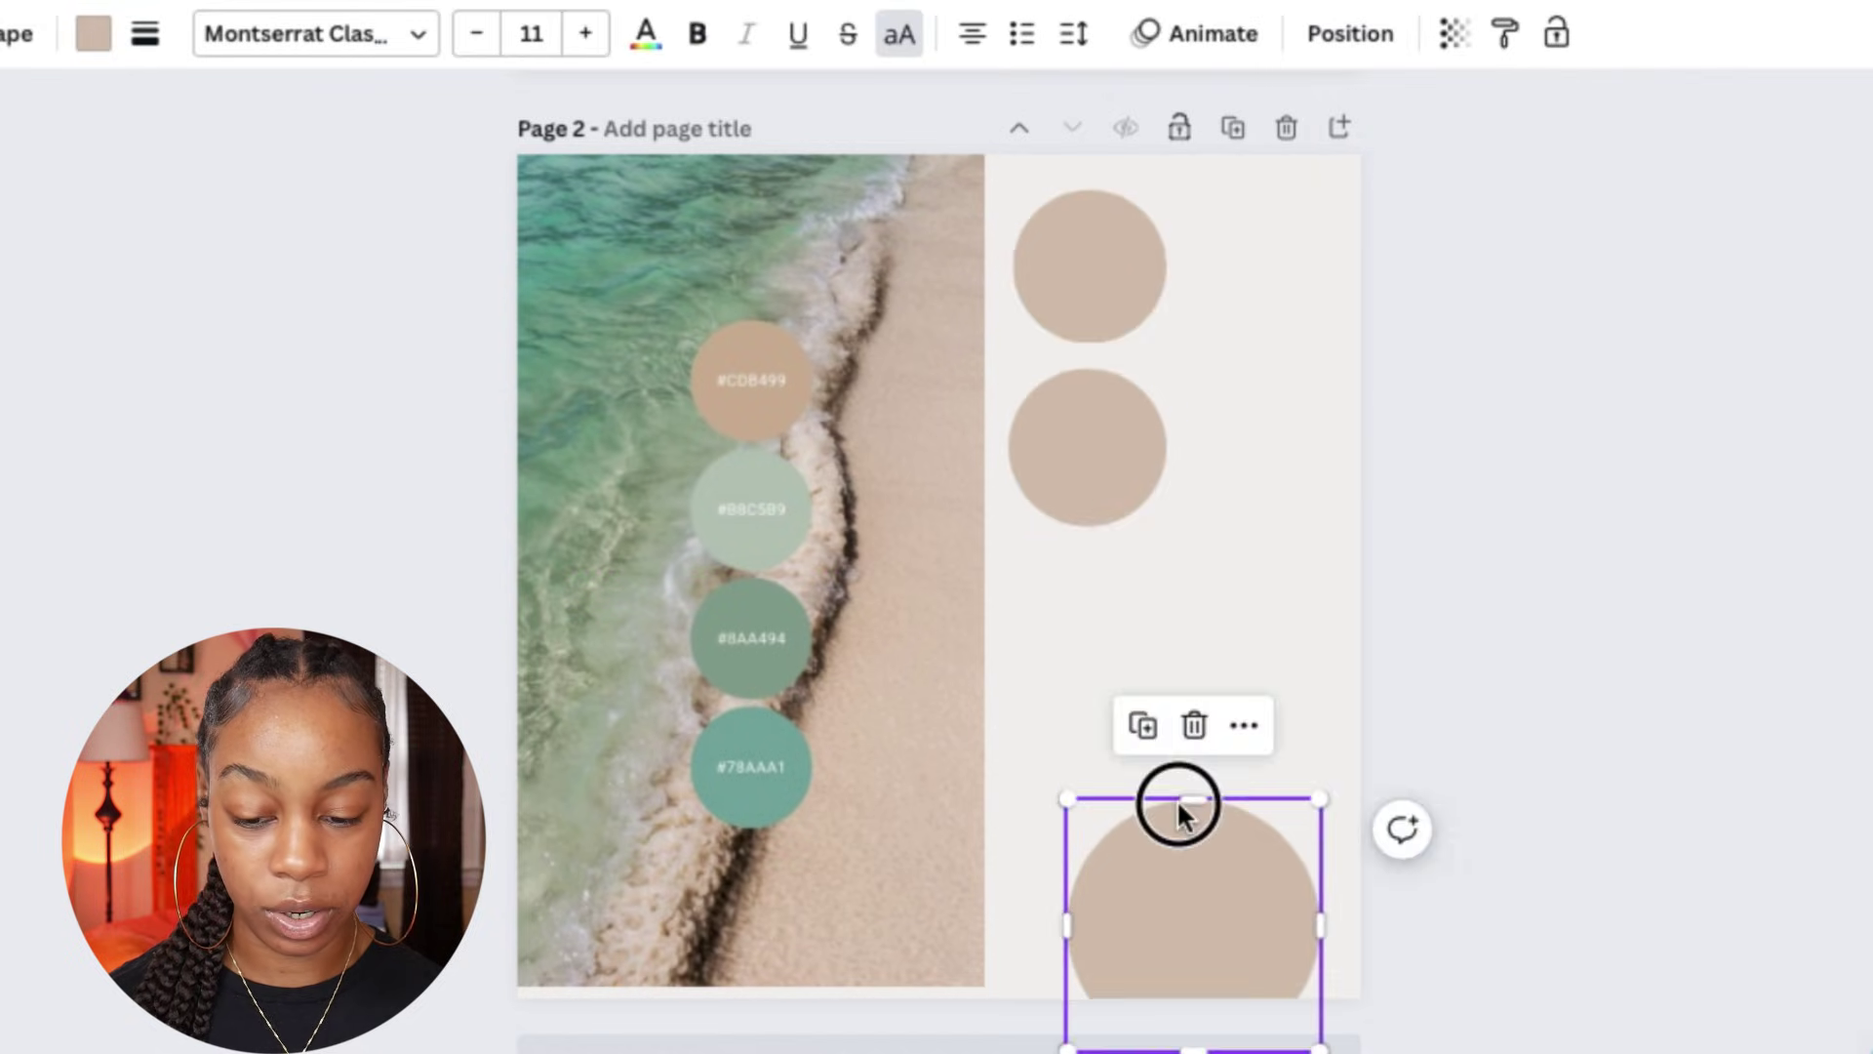
left_click_drag(1176, 799, 1098, 590)
left_click(1113, 497)
left_click_drag(1188, 231, 1074, 138)
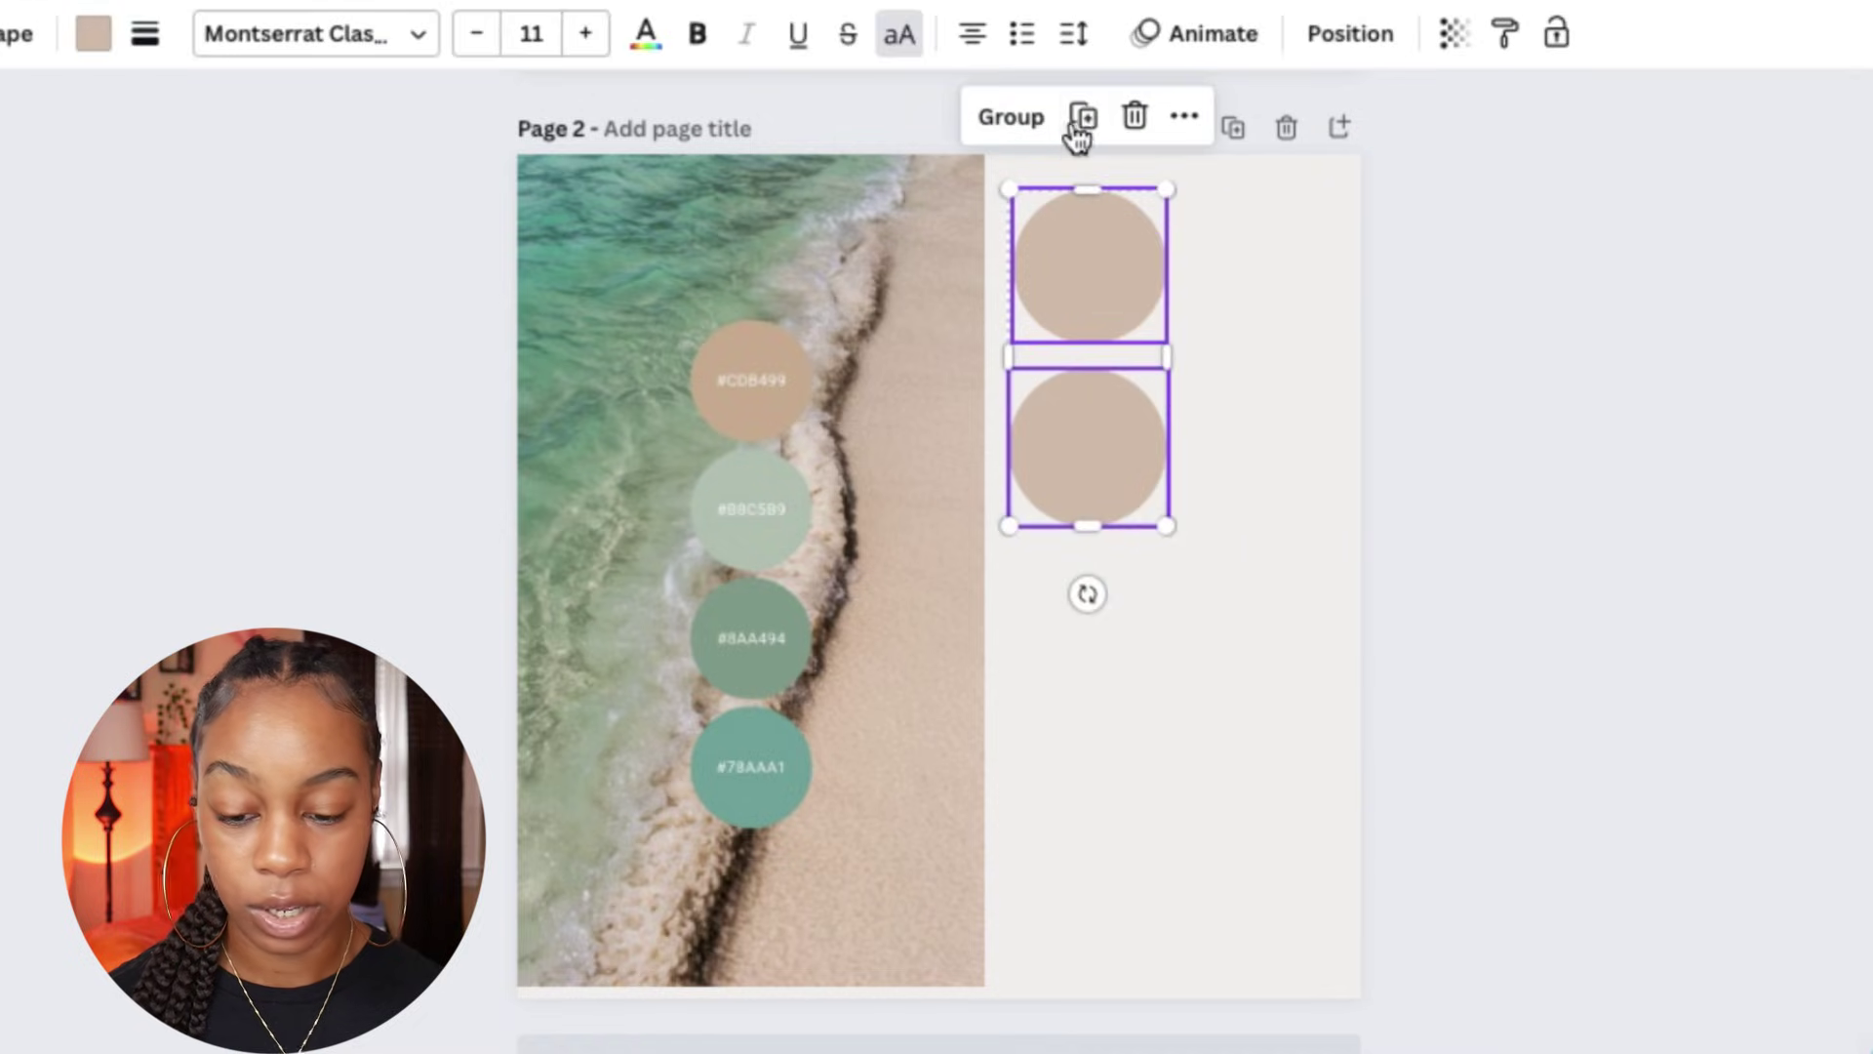
left_click_drag(1079, 313, 1092, 777)
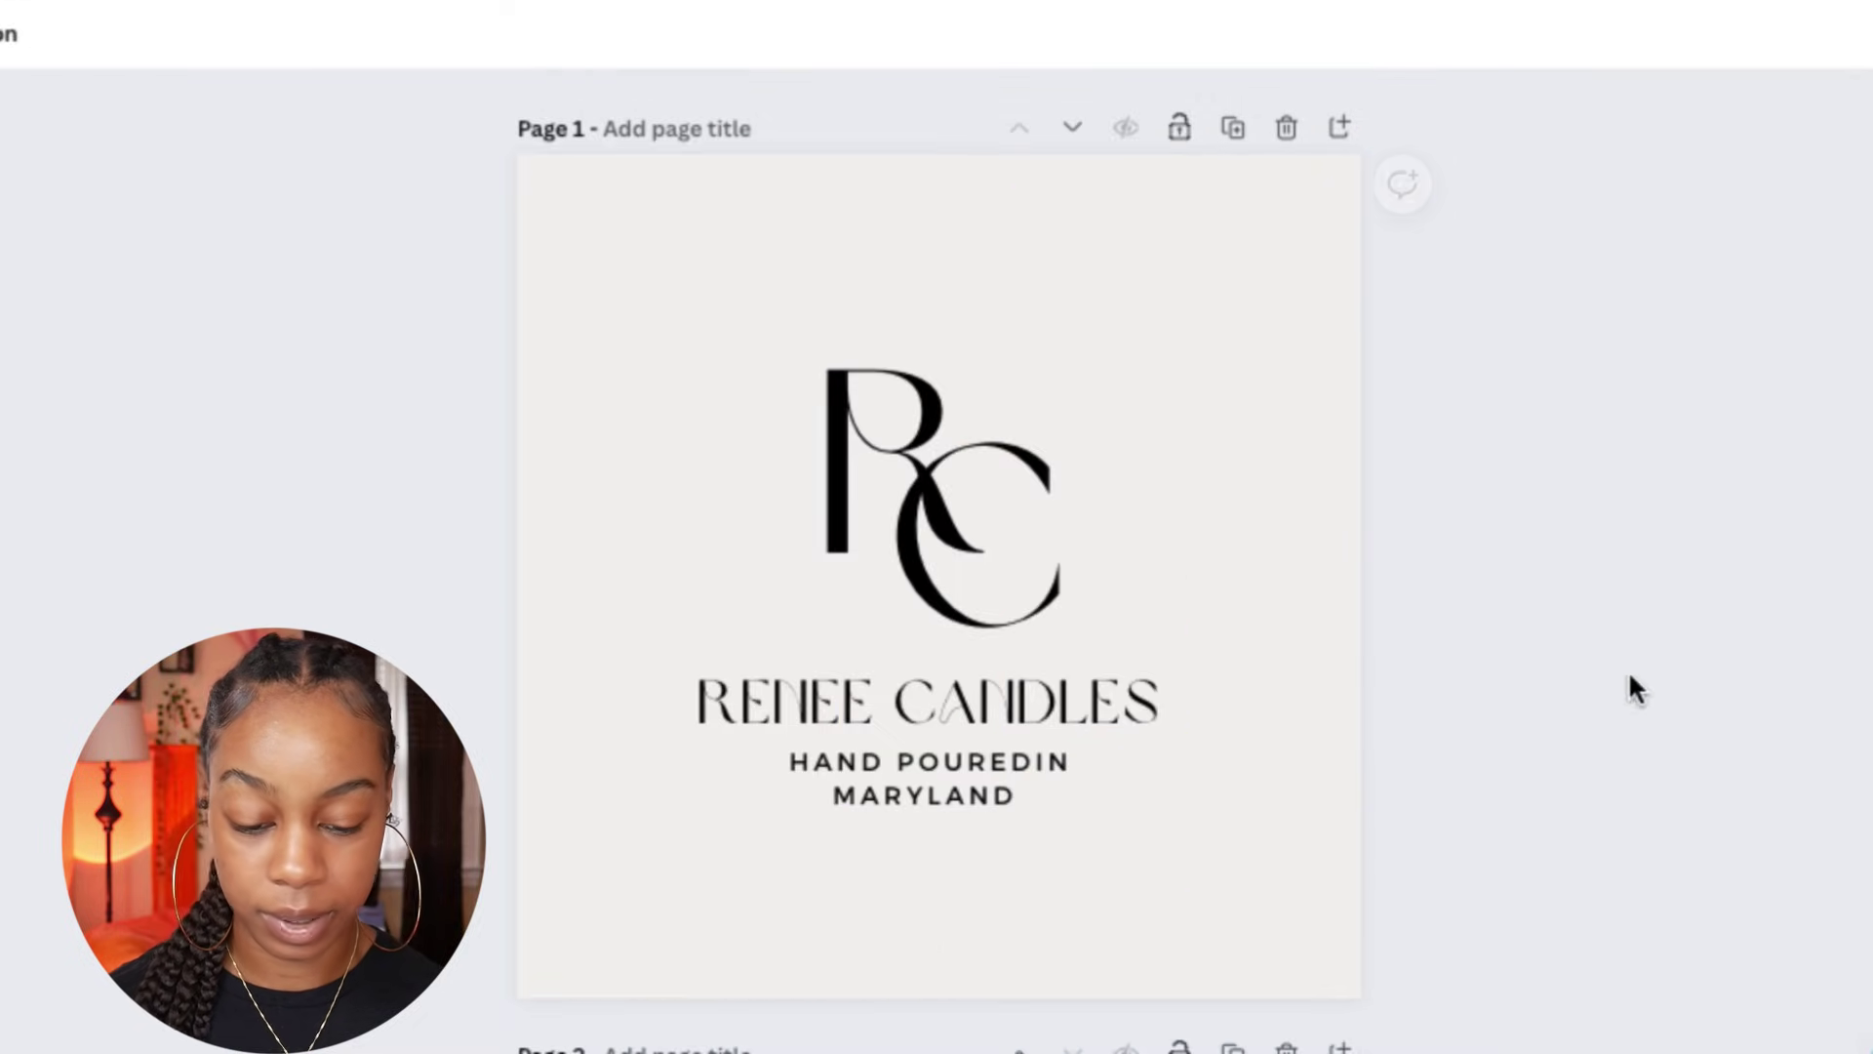
scroll(1192, 753, "down", 10)
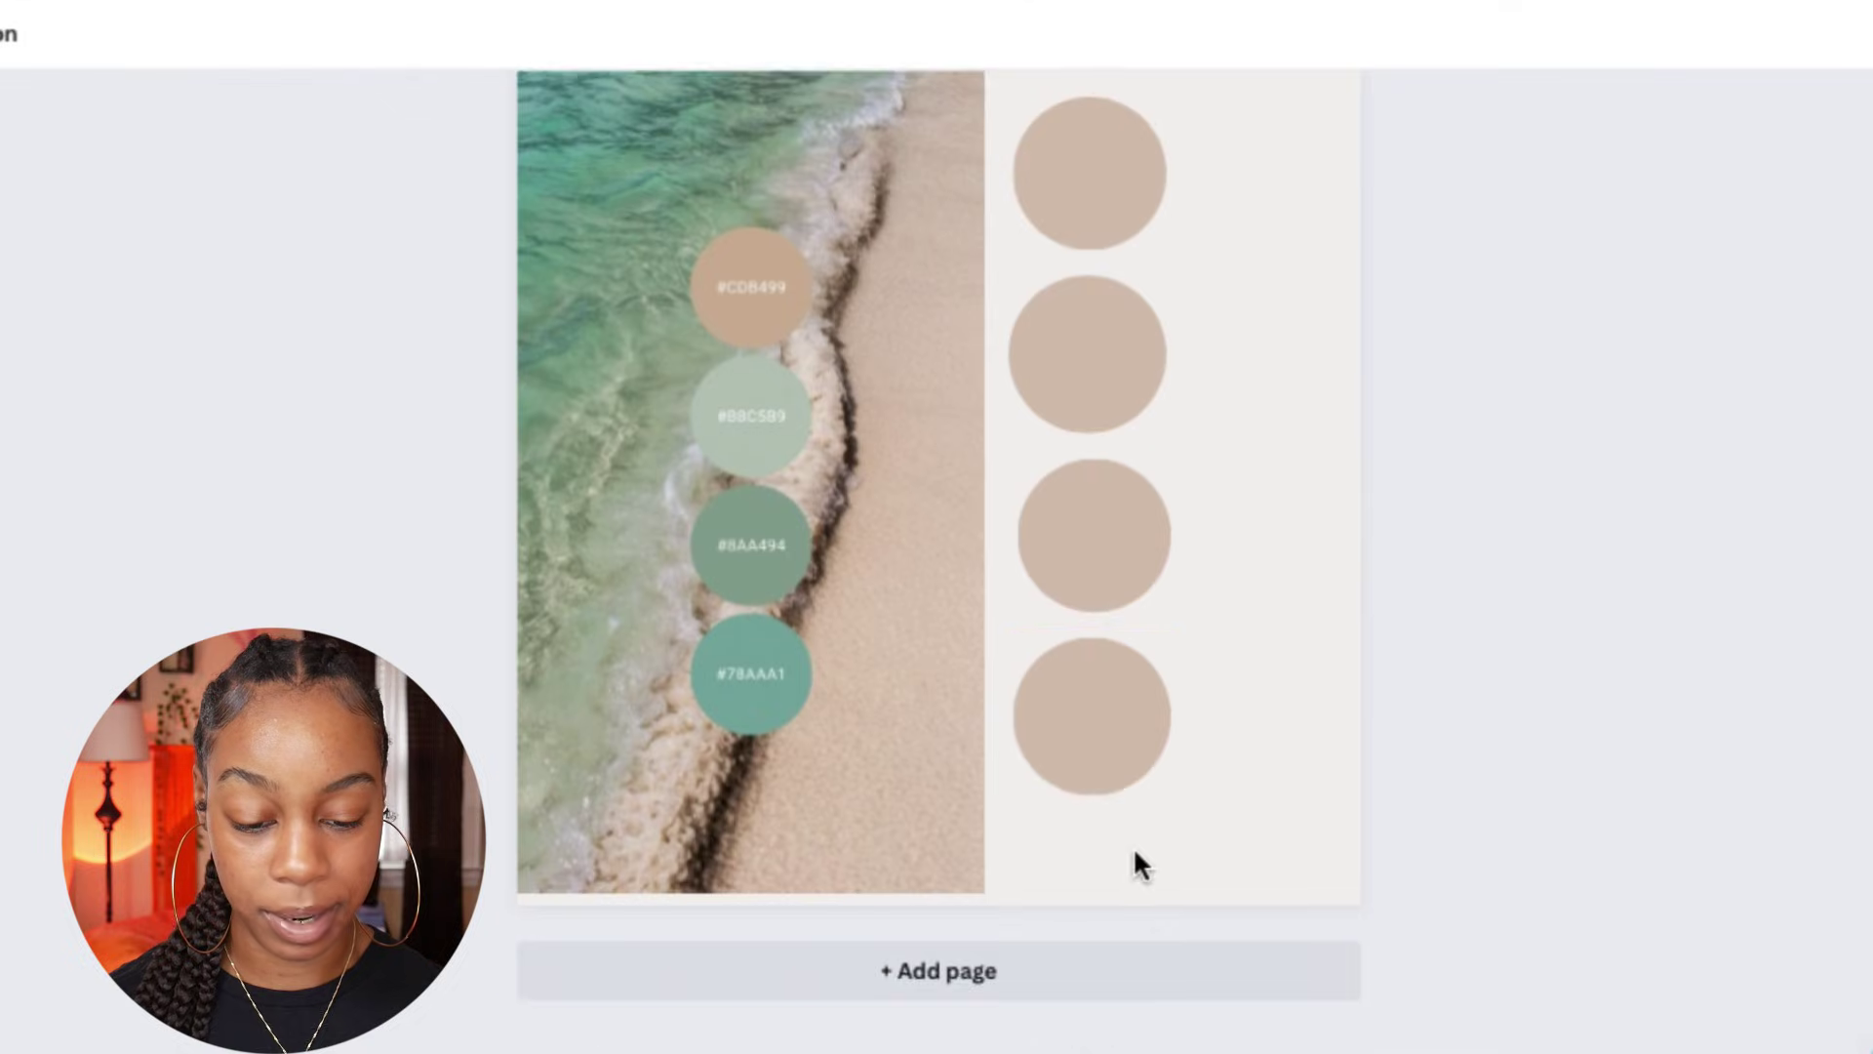